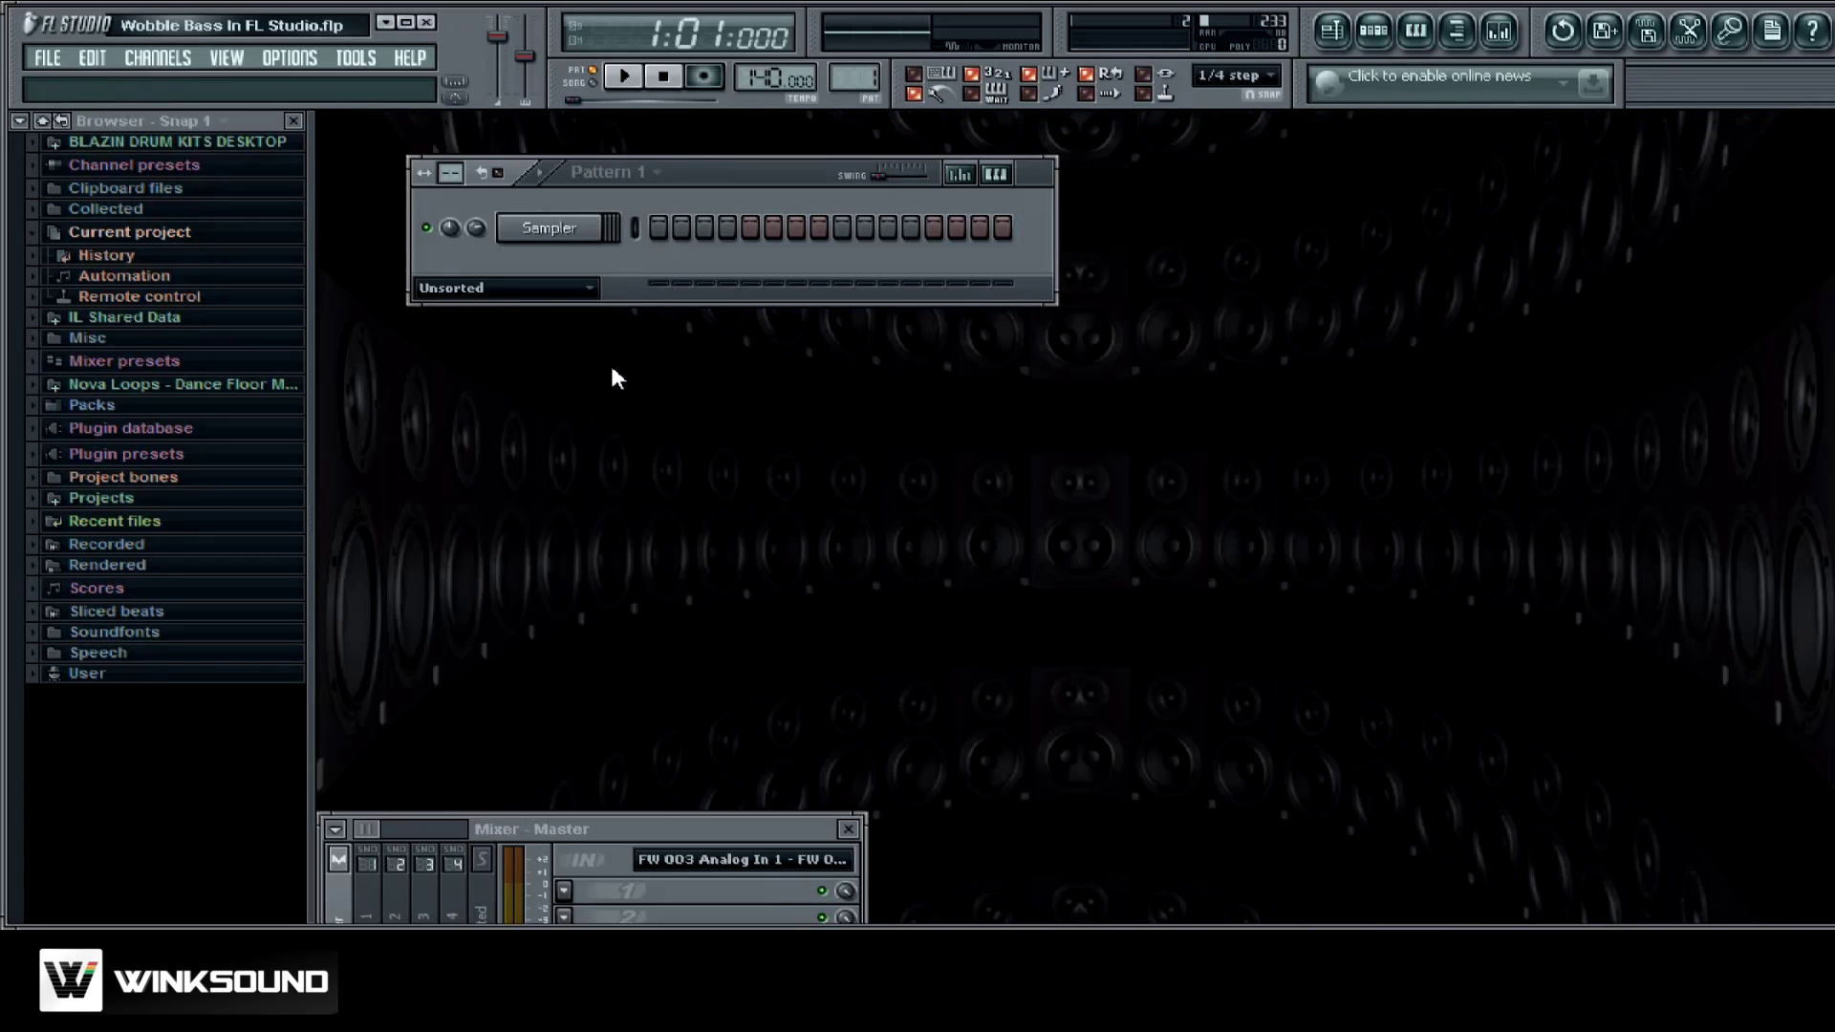
Open the context menu of the Sampler channel button in the Step Sequencer
{"action": "right_click", "coordinate": [558, 237]}
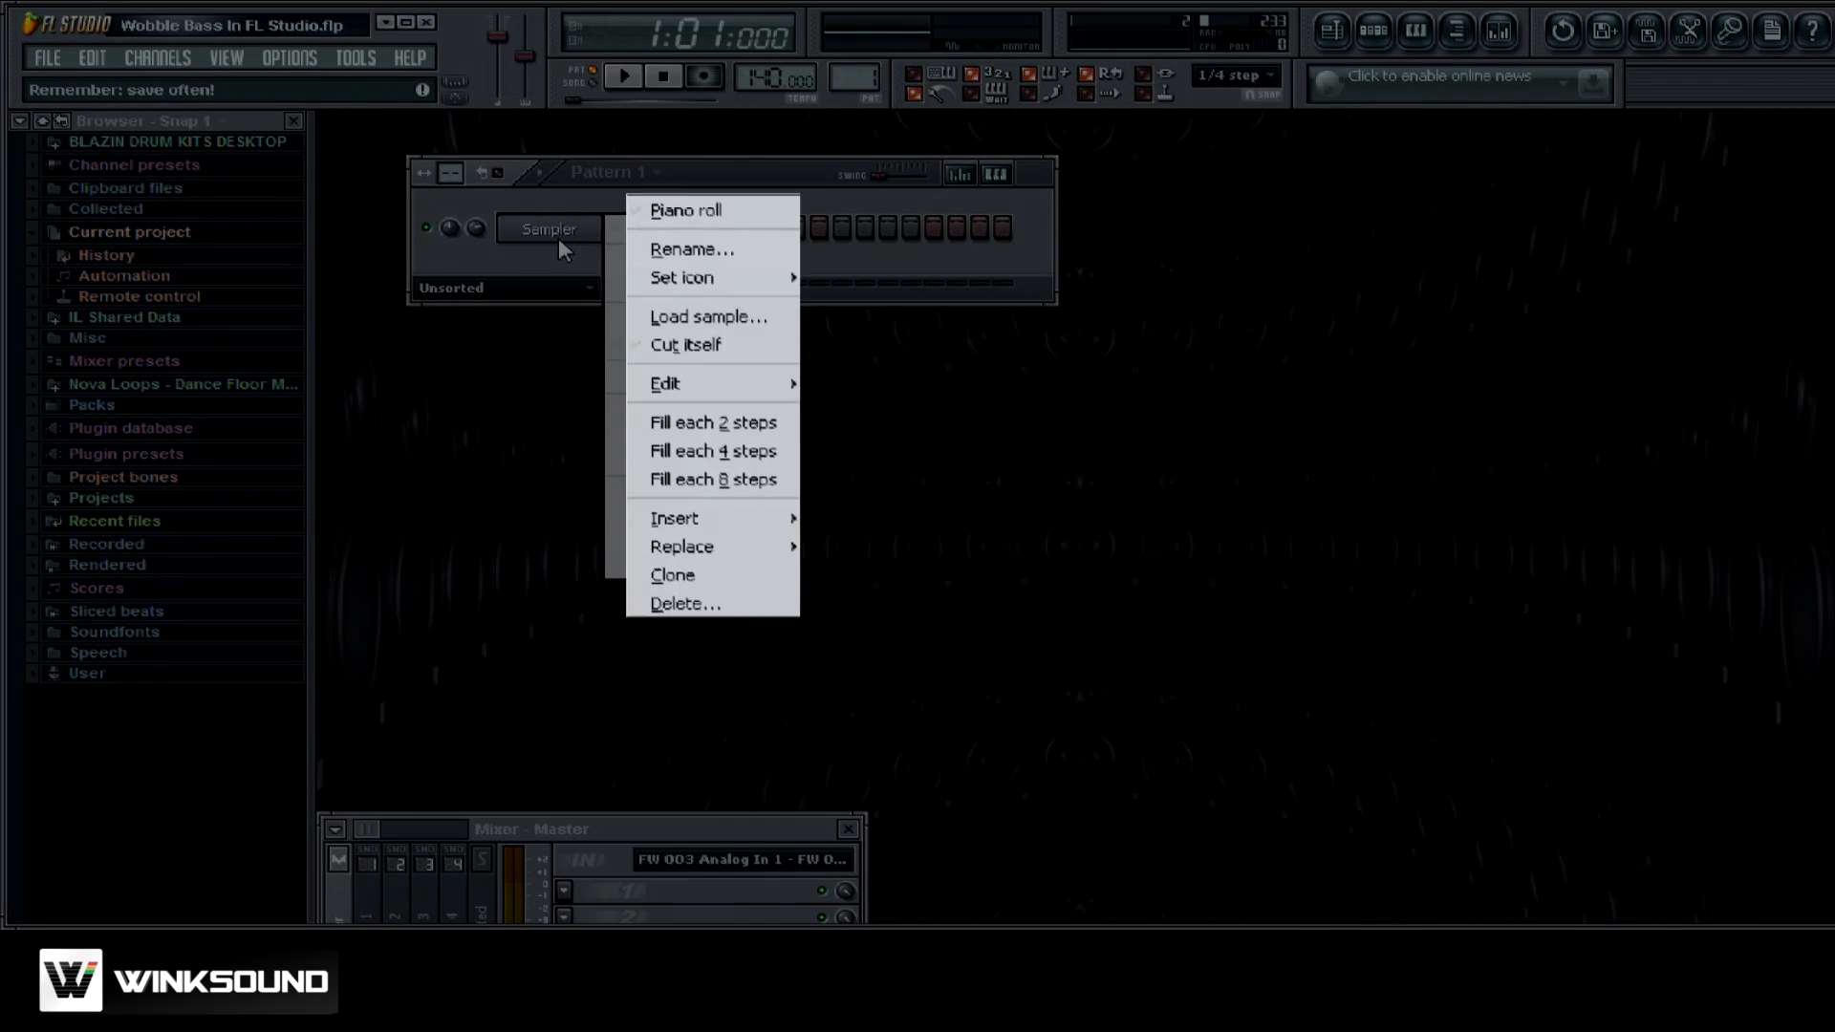
Insert a 3x Osc instrument channel from the Sampler channel's Insert menu
{"action": "mouse_move", "coordinate": [704, 526]}
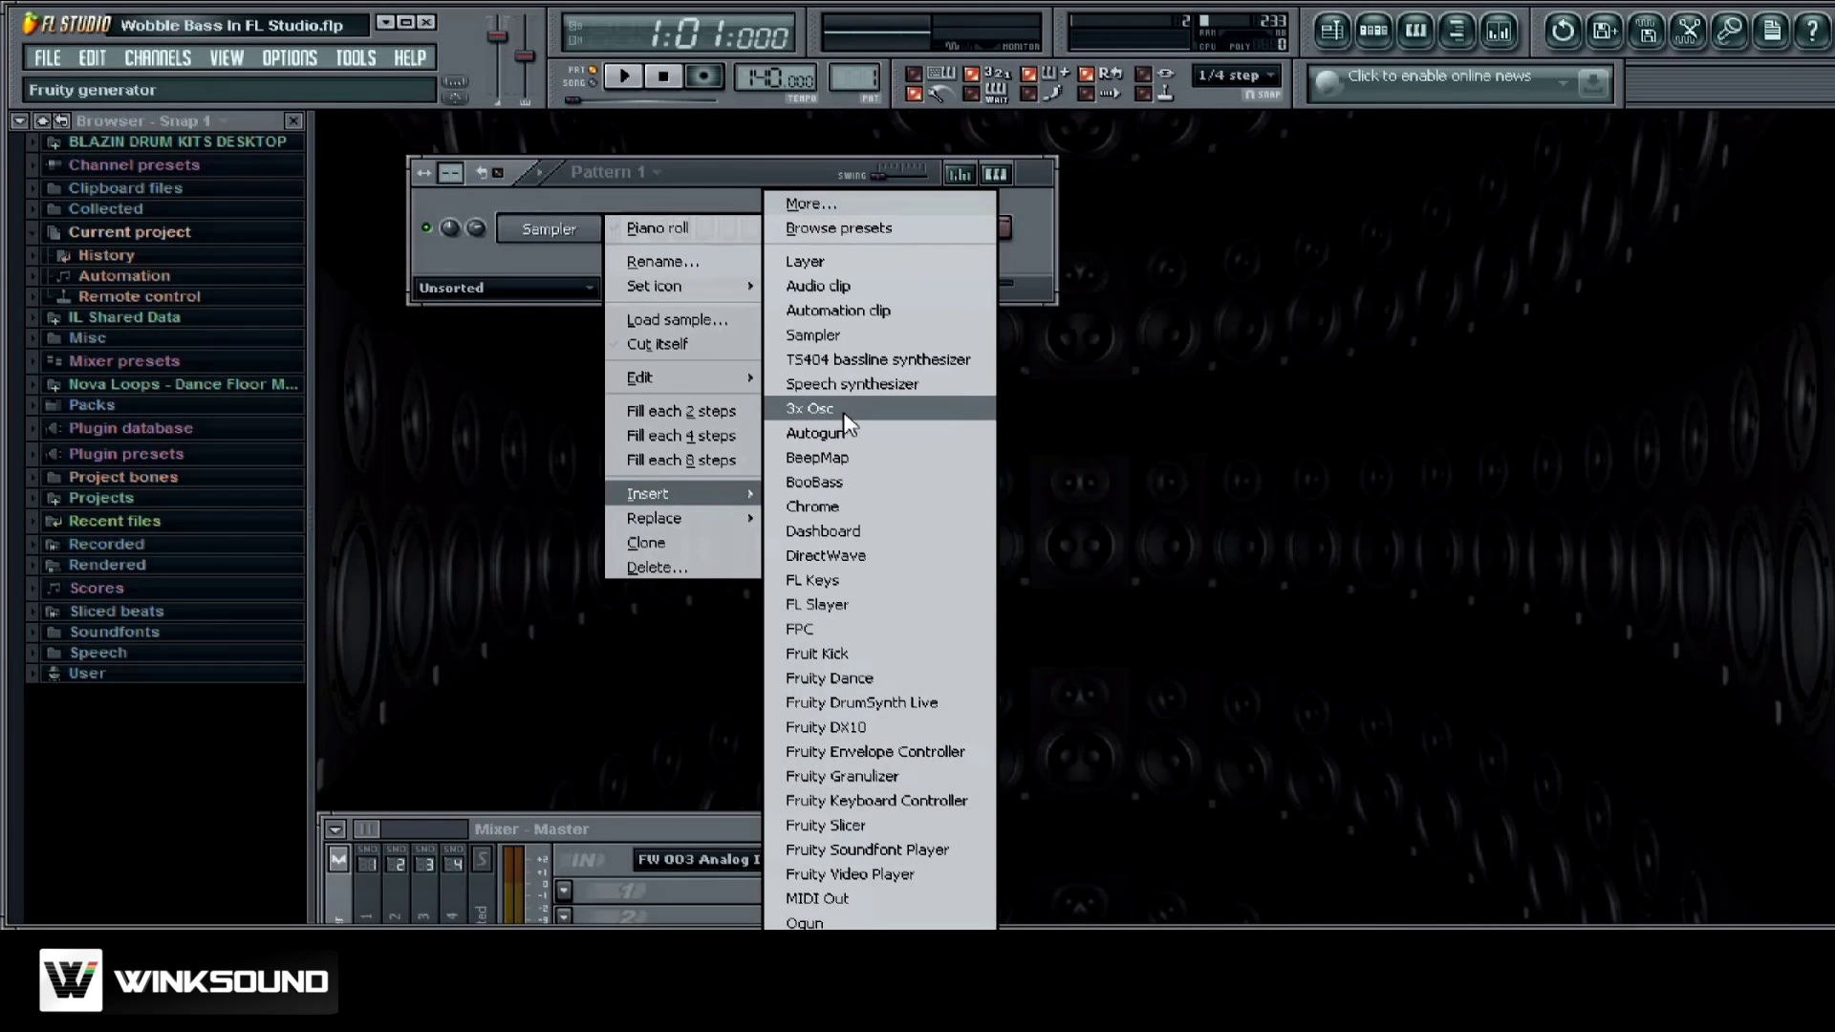
{"action": "left_click", "coordinate": [843, 413]}
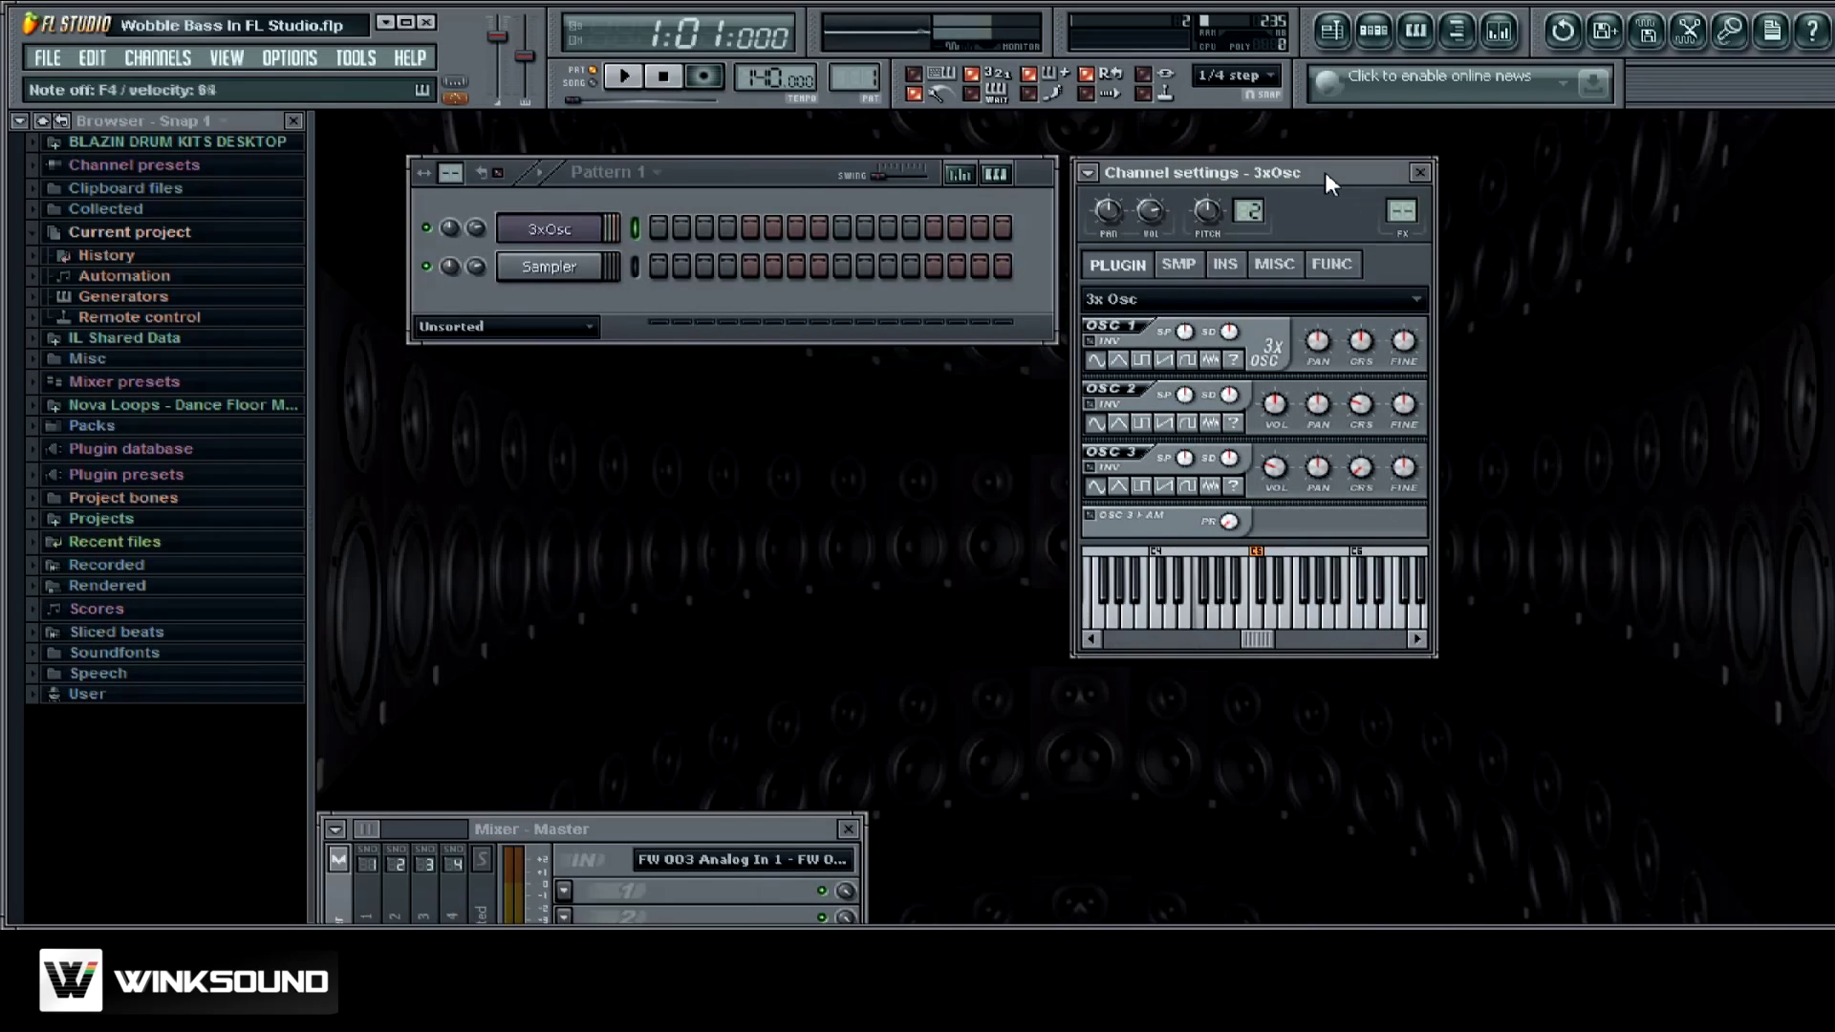
Turn OSC 3 volume down and switch OSC 1 and OSC 2 to saw waveforms
{"action": "mouse_move", "coordinate": [1322, 172]}
{"action": "left_mouse_down"}
{"action": "mouse_move", "coordinate": [1184, 161]}
{"action": "mouse_move", "coordinate": [1324, 172]}
{"action": "left_mouse_up"}
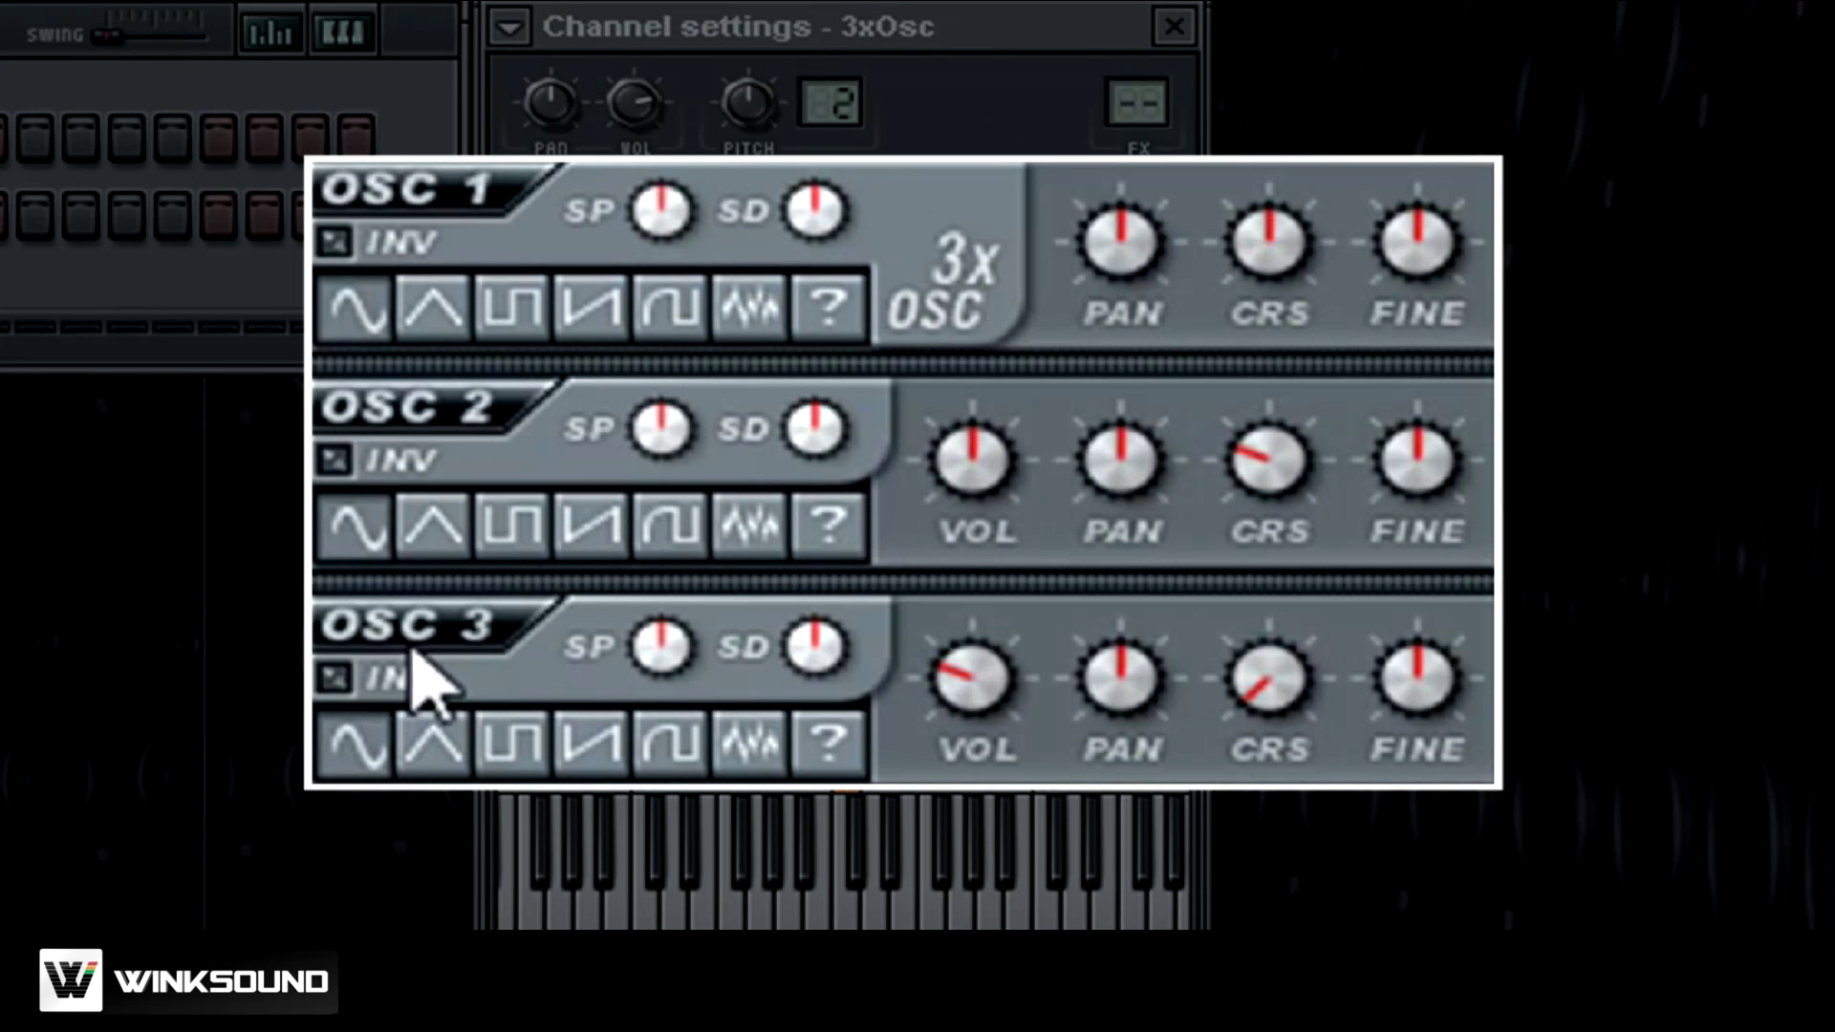
{"action": "left_click_drag", "start_coordinate": [942, 728], "coordinate": [880, 704]}
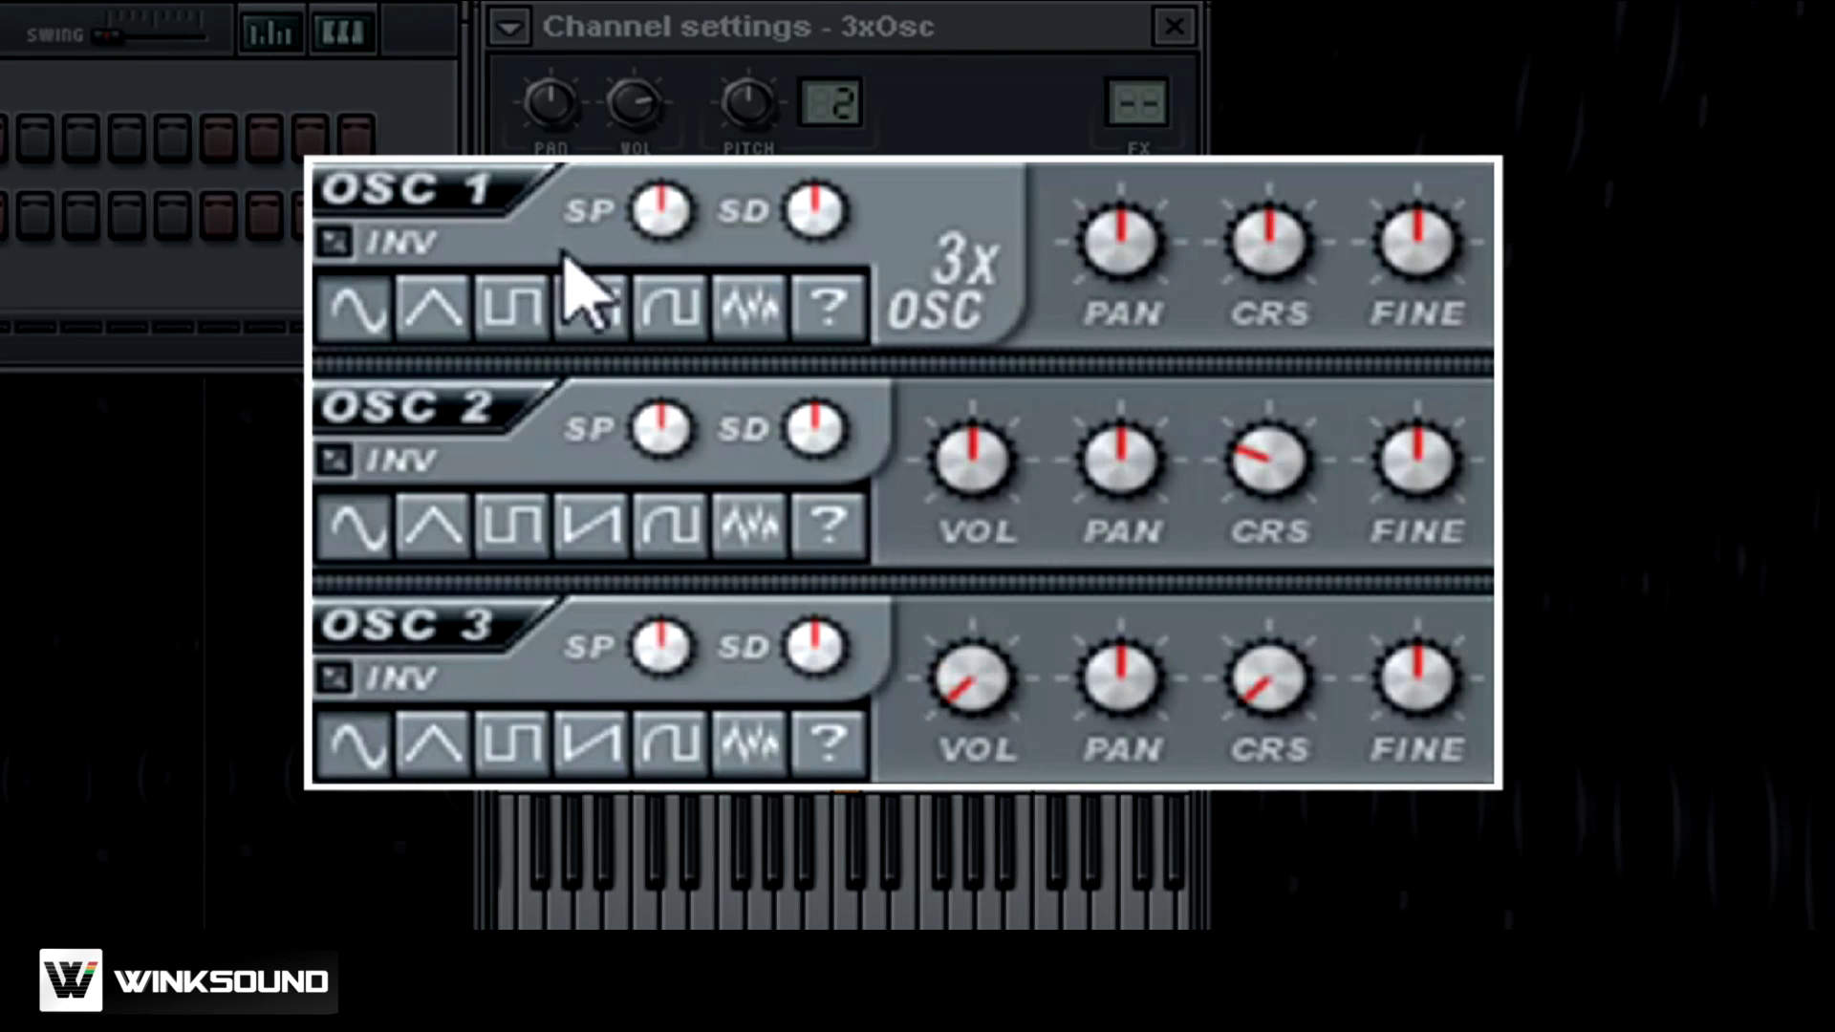
{"action": "left_click", "coordinate": [593, 309]}
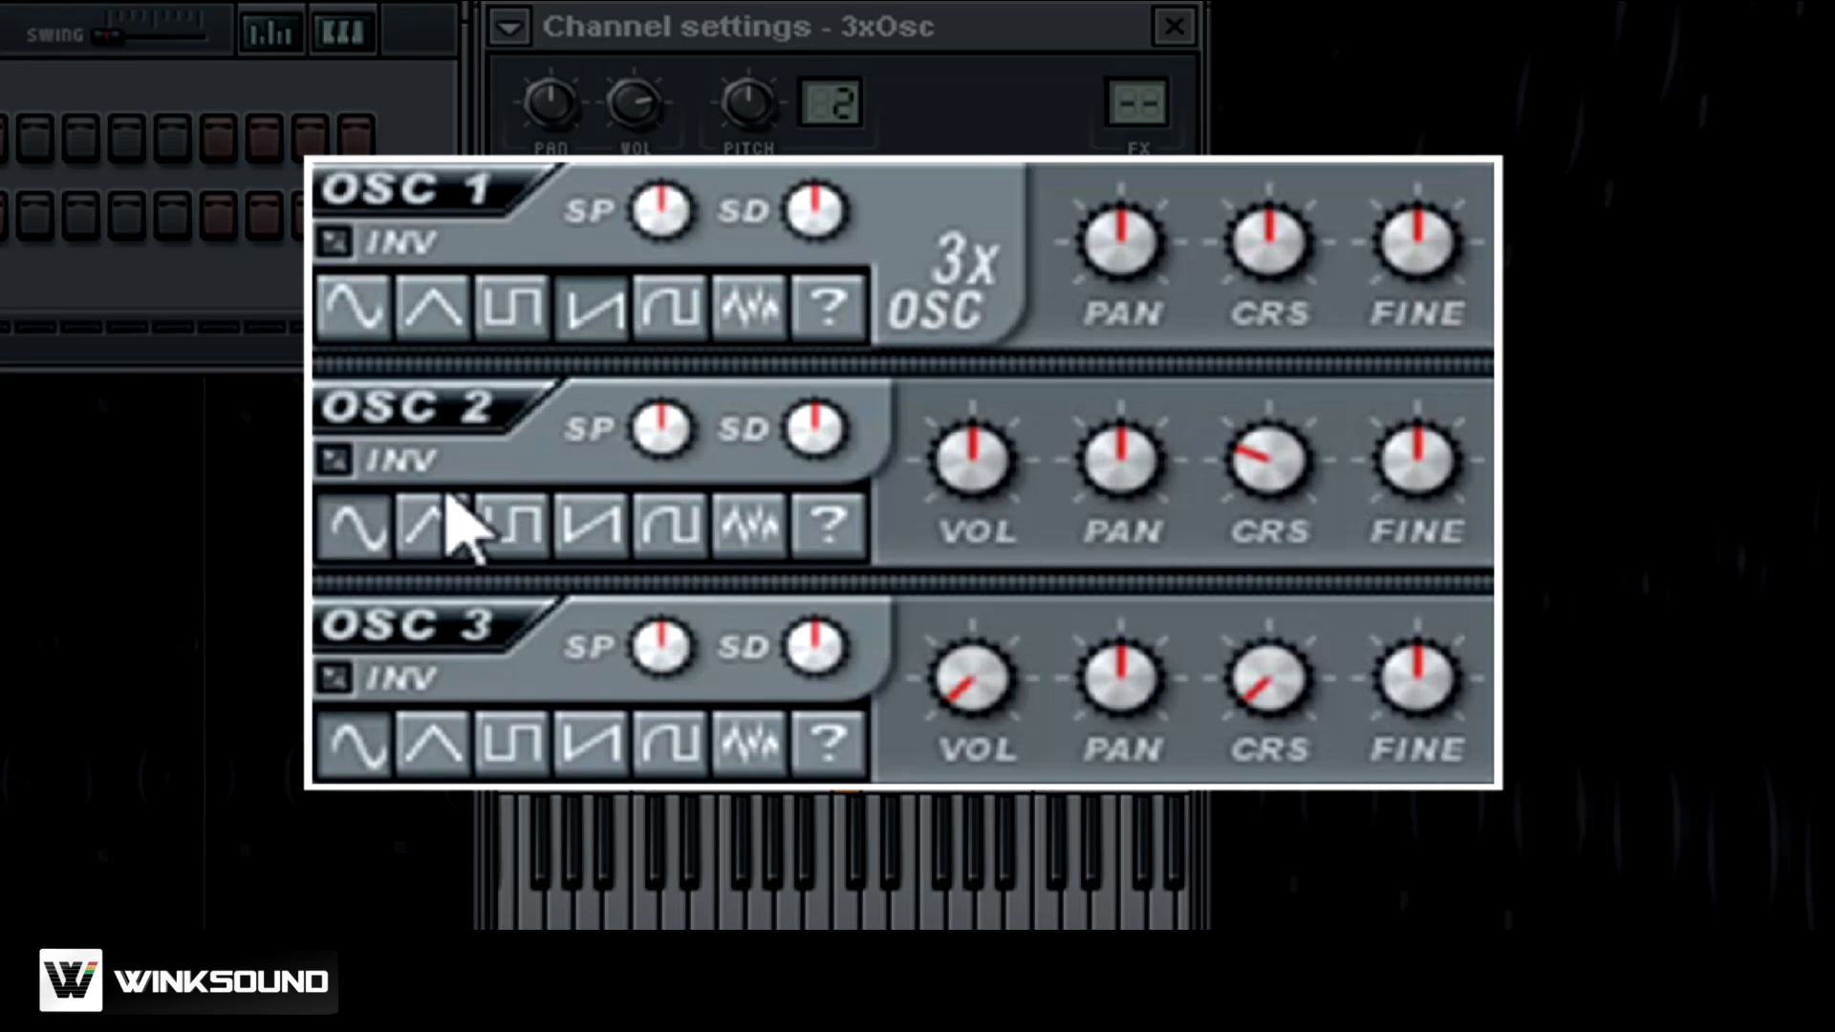
{"action": "left_click", "coordinate": [589, 524]}
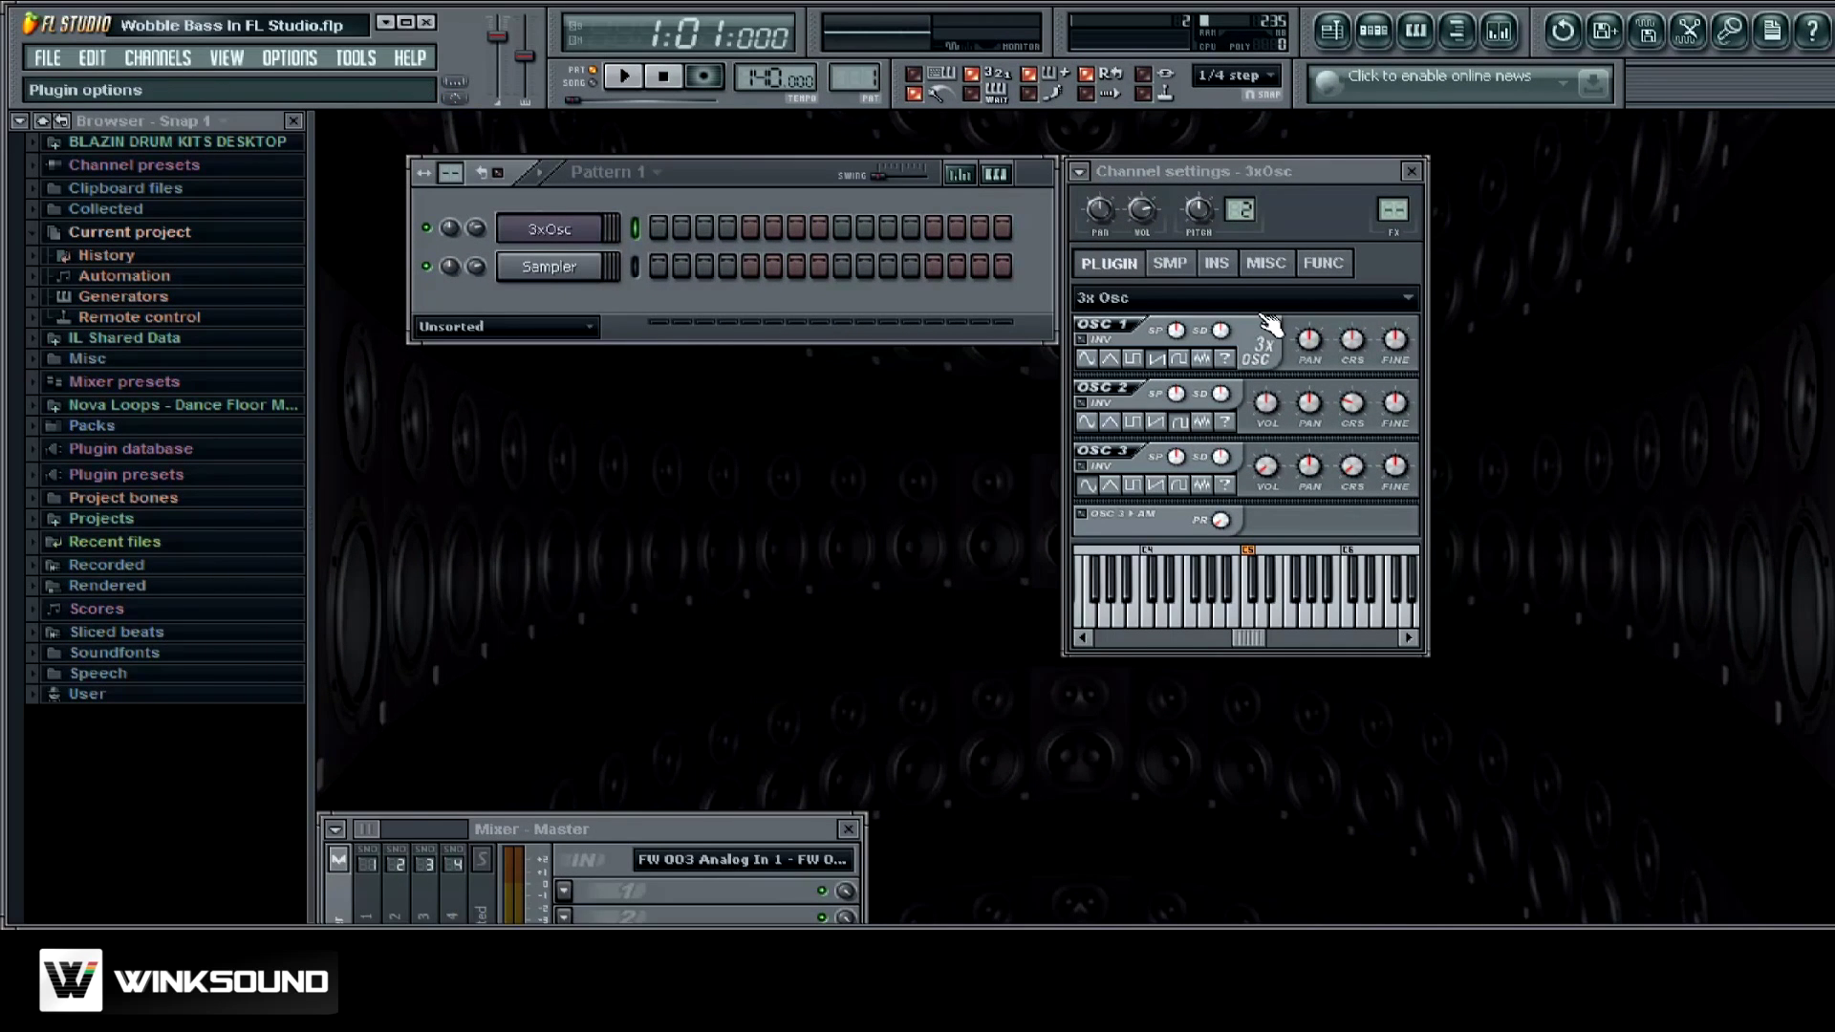
On the INS tab's cutoff LFO, remove the attack and enable tempo sync
{"action": "left_click", "coordinate": [1215, 263]}
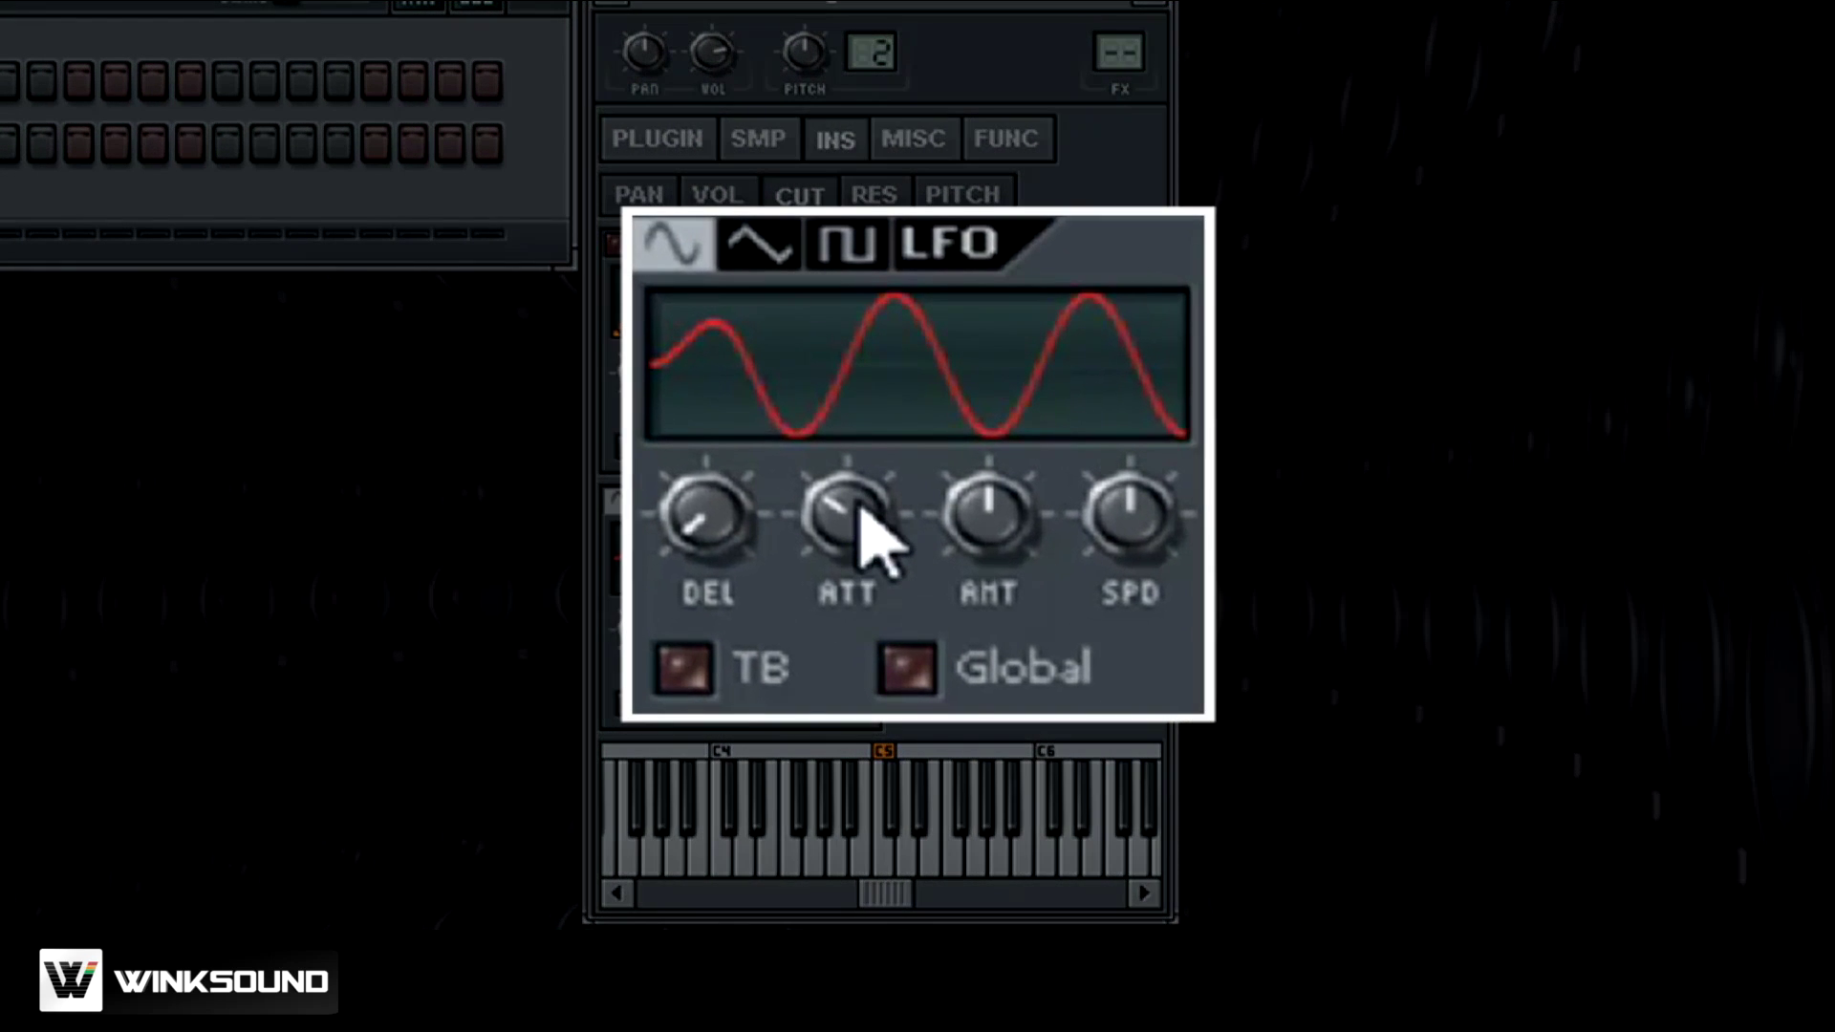
{"action": "left_click_drag", "start_coordinate": [877, 537], "coordinate": [877, 583]}
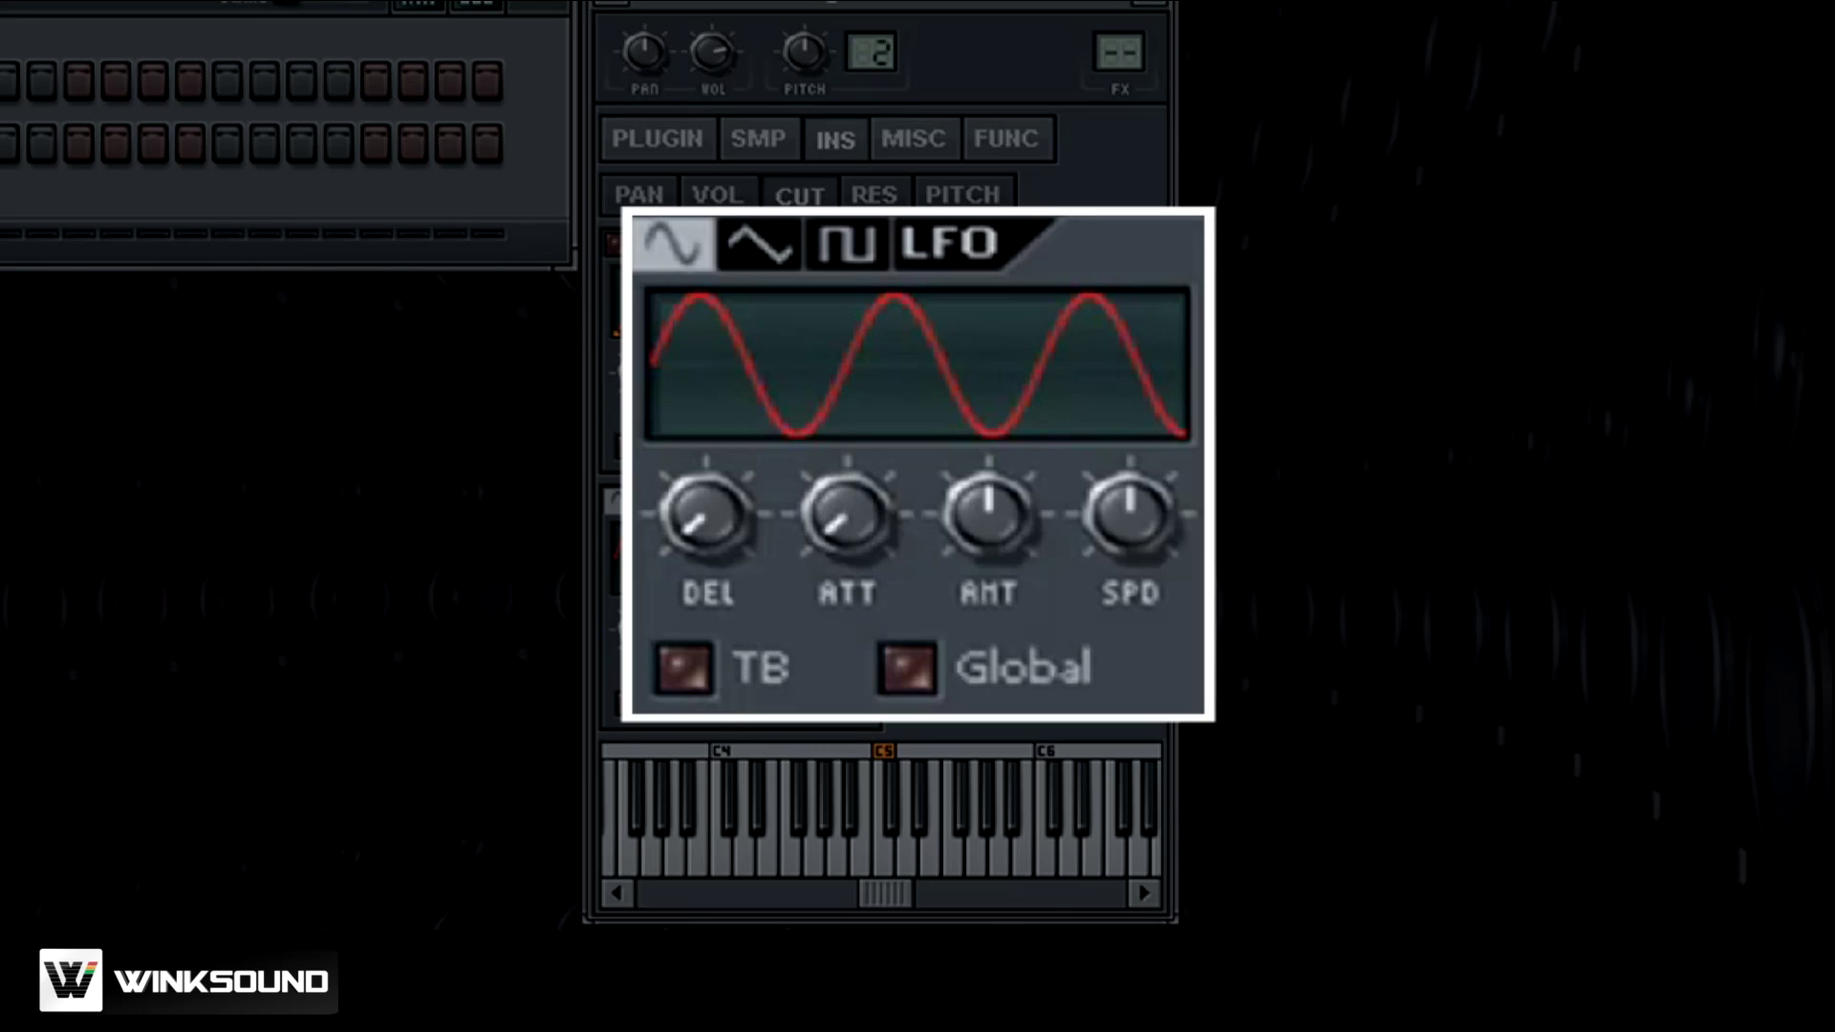
{"action": "left_click", "coordinate": [686, 674]}
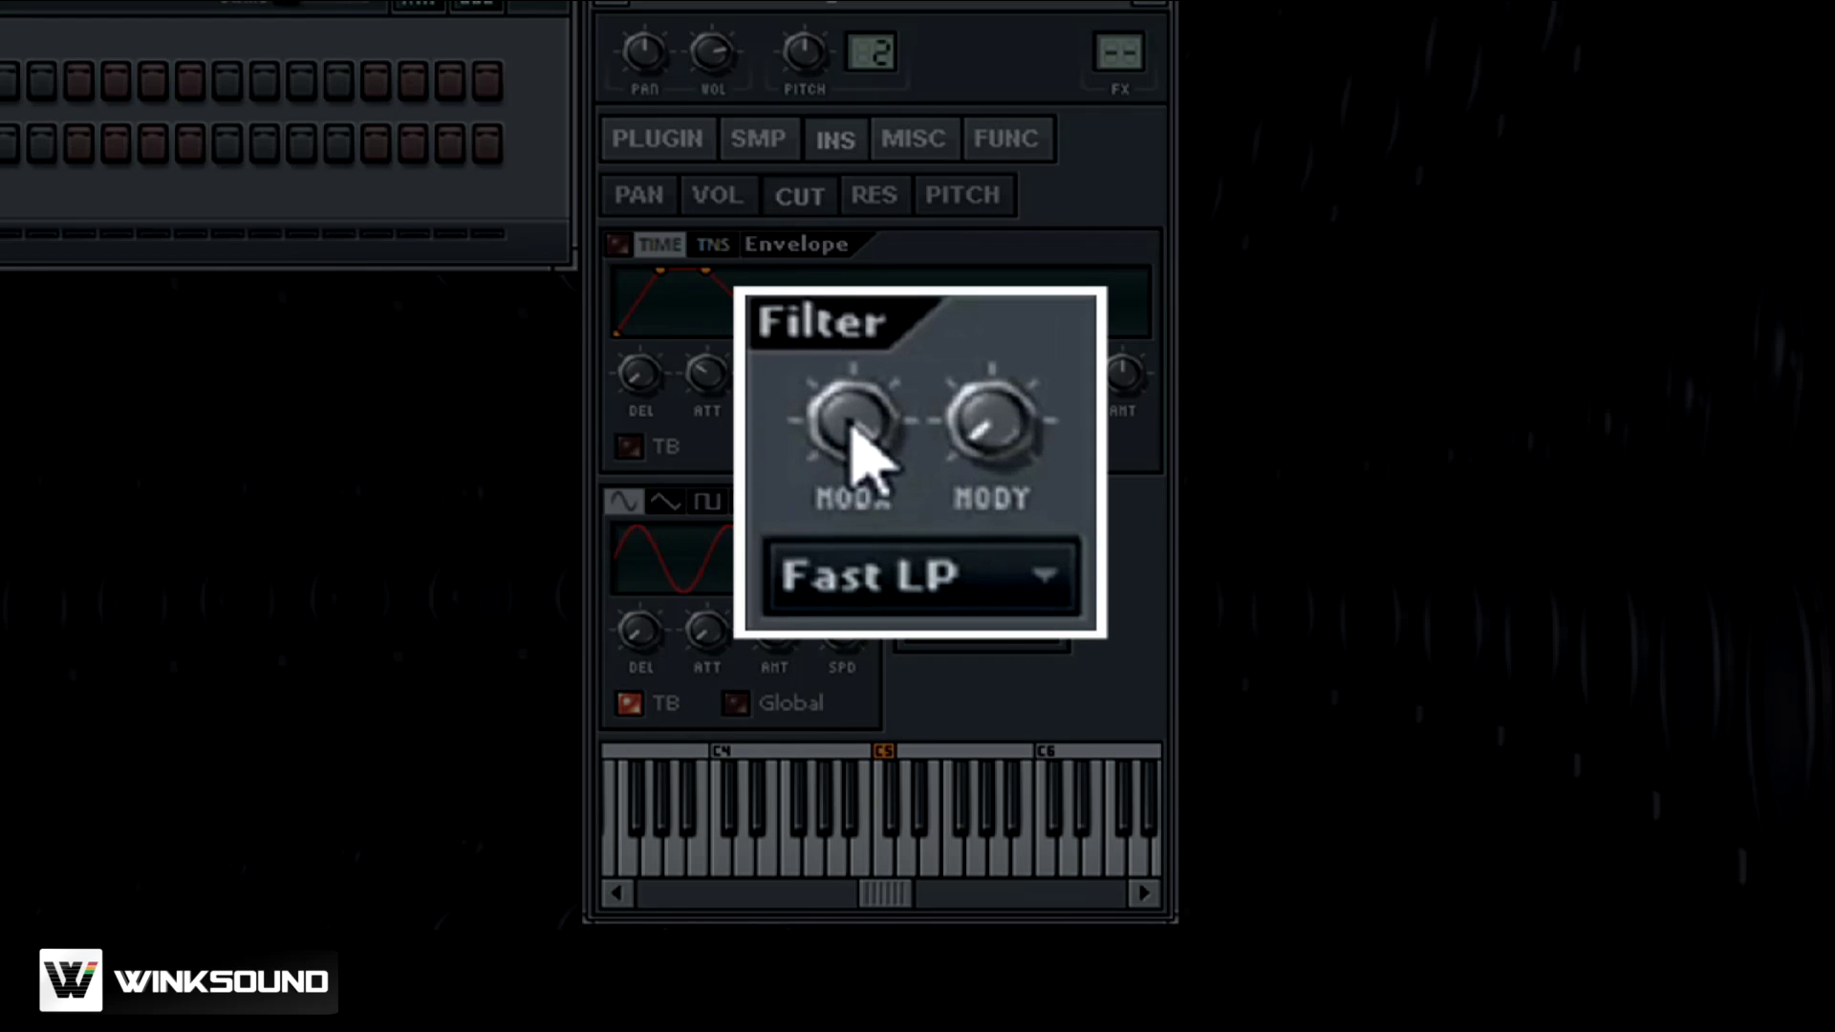
Adjust the Fast LP filter cutoff modulation and raise the LFO speed for a faster wobble
{"action": "left_click_drag", "start_coordinate": [852, 432], "coordinate": [852, 421]}
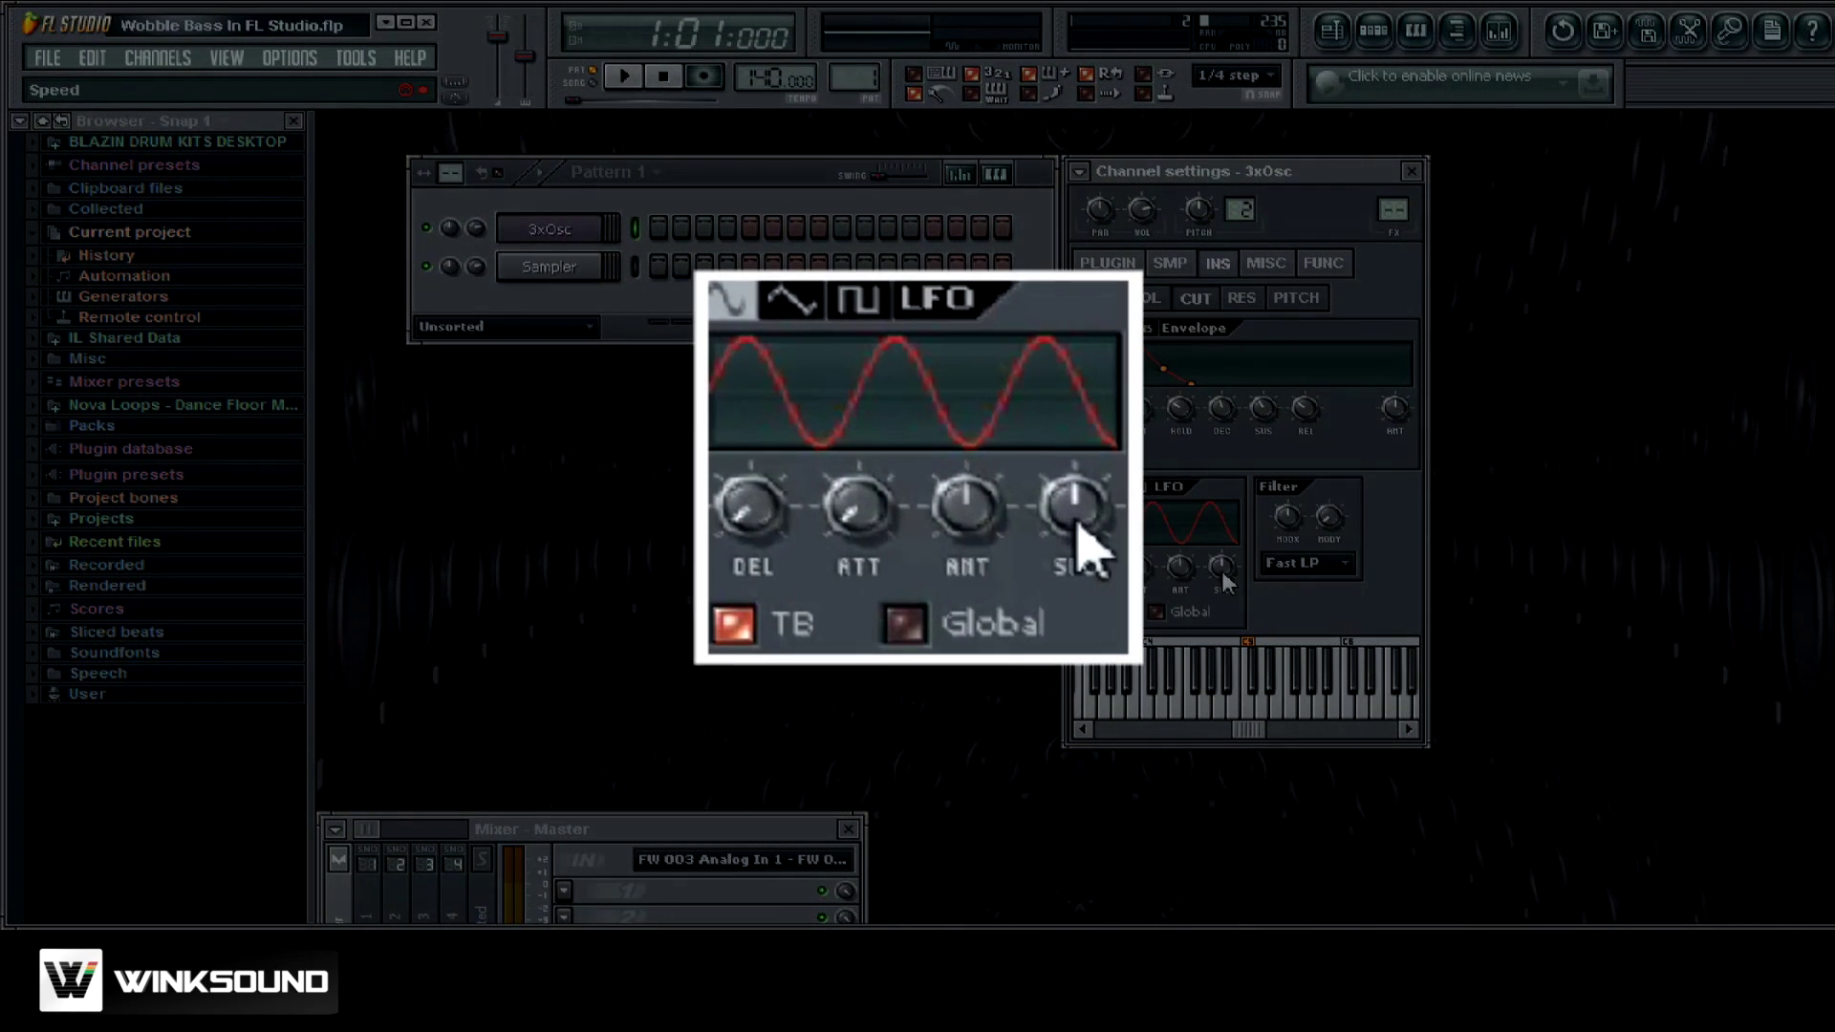
{"action": "left_click_drag", "start_coordinate": [1223, 574], "coordinate": [1223, 562]}
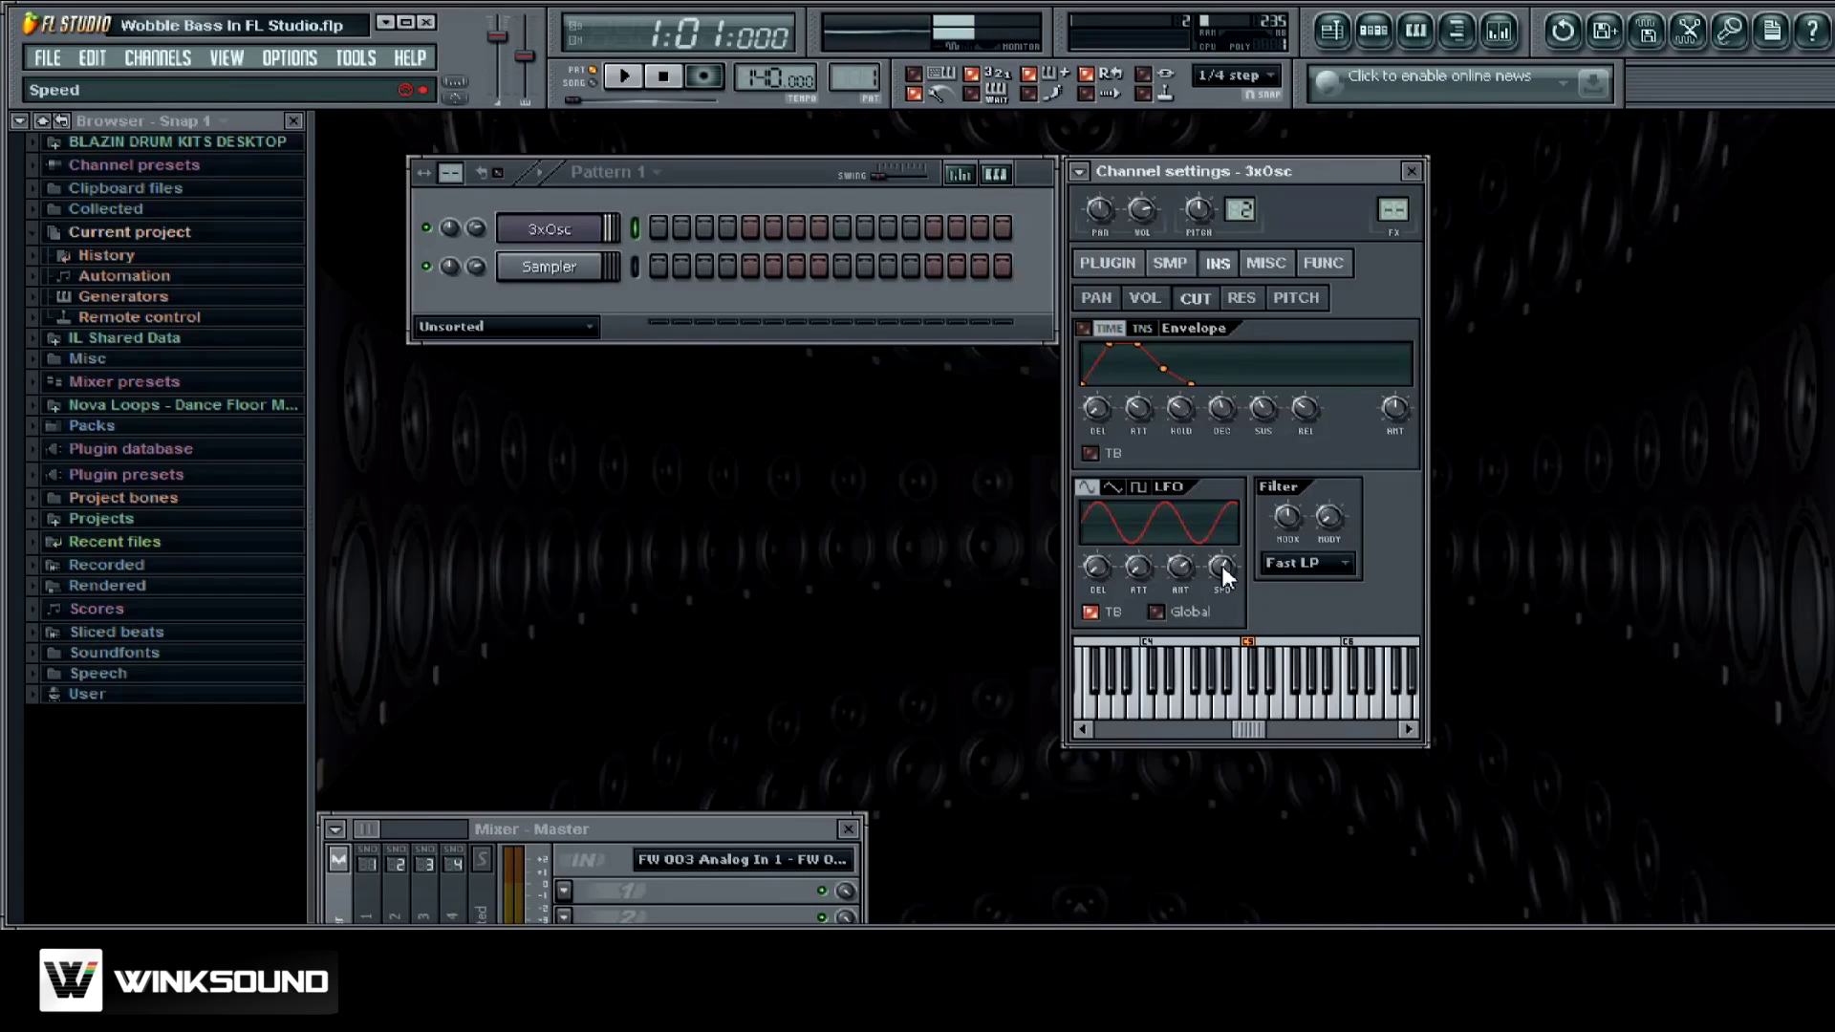
{"action": "mouse_move", "coordinate": [1221, 566]}
{"action": "left_mouse_down"}
{"action": "mouse_move", "coordinate": [1222, 521]}
{"action": "mouse_move", "coordinate": [1223, 577]}
{"action": "left_mouse_up"}
Set the cutoff LFO speed to exactly 1 step, then show the Mixer with F9
{"action": "right_click", "coordinate": [1223, 574]}
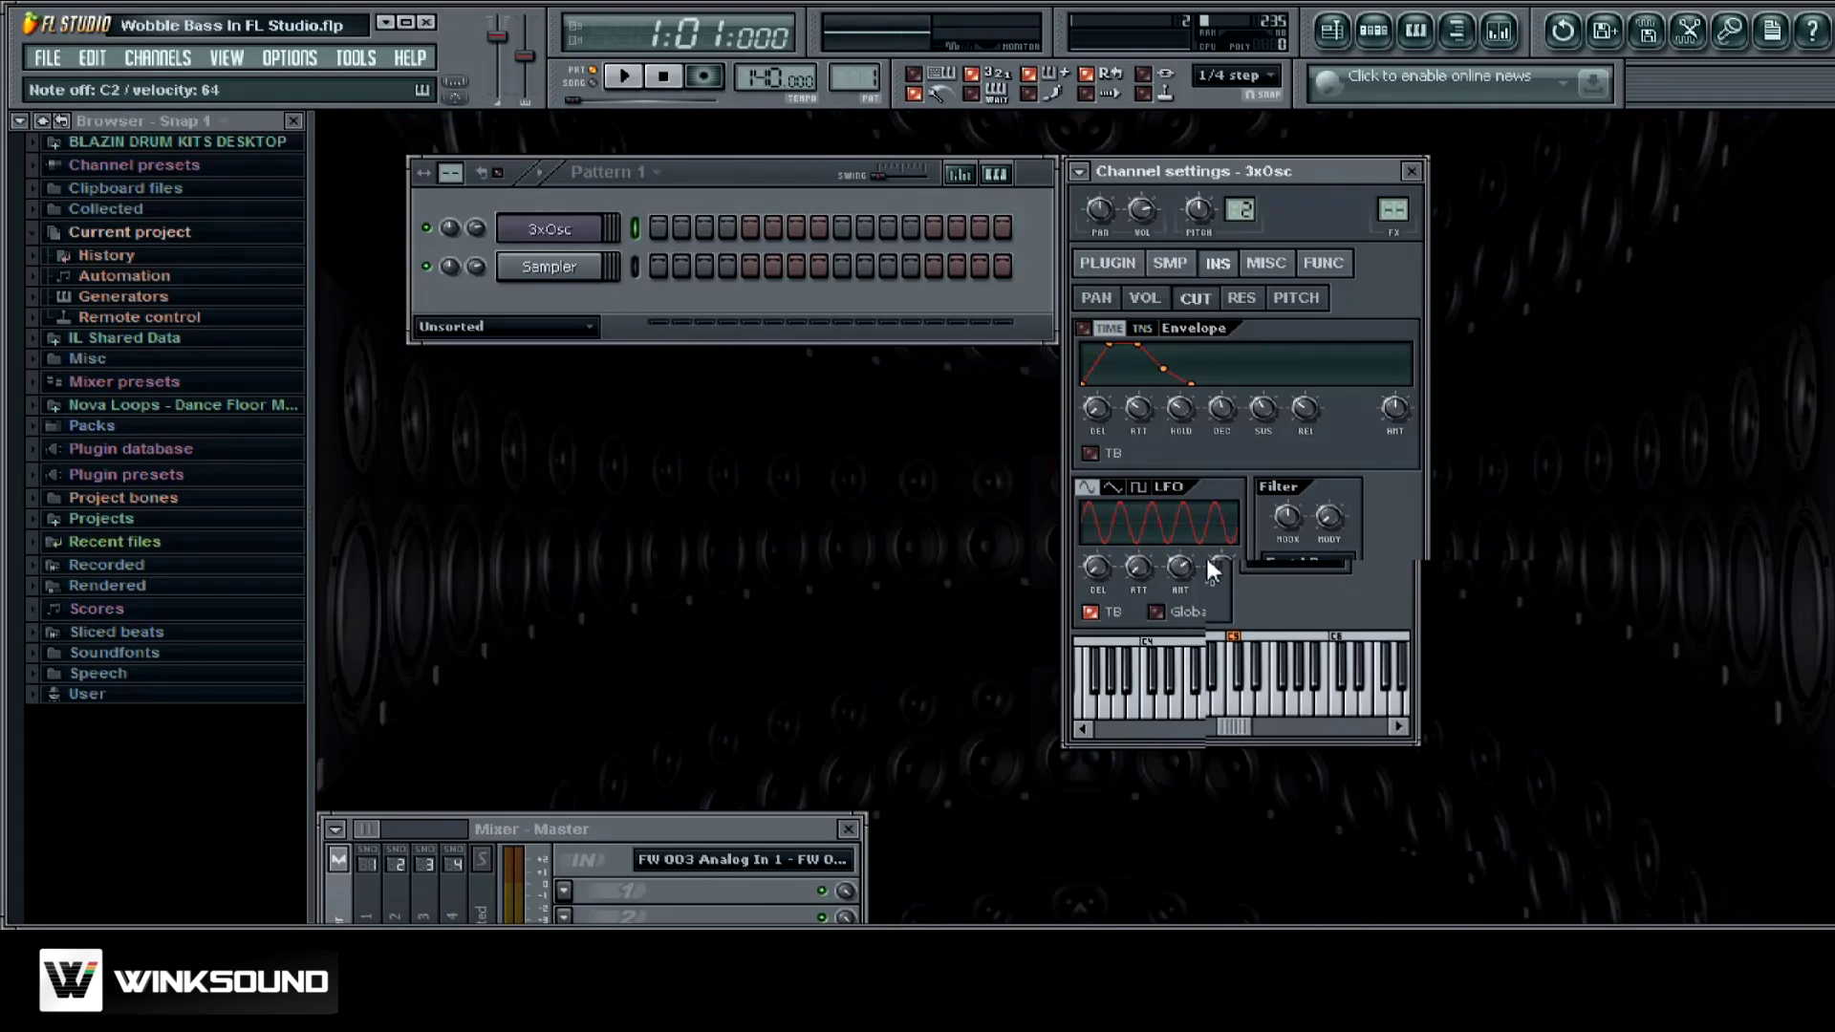
{"action": "mouse_move", "coordinate": [1255, 605]}
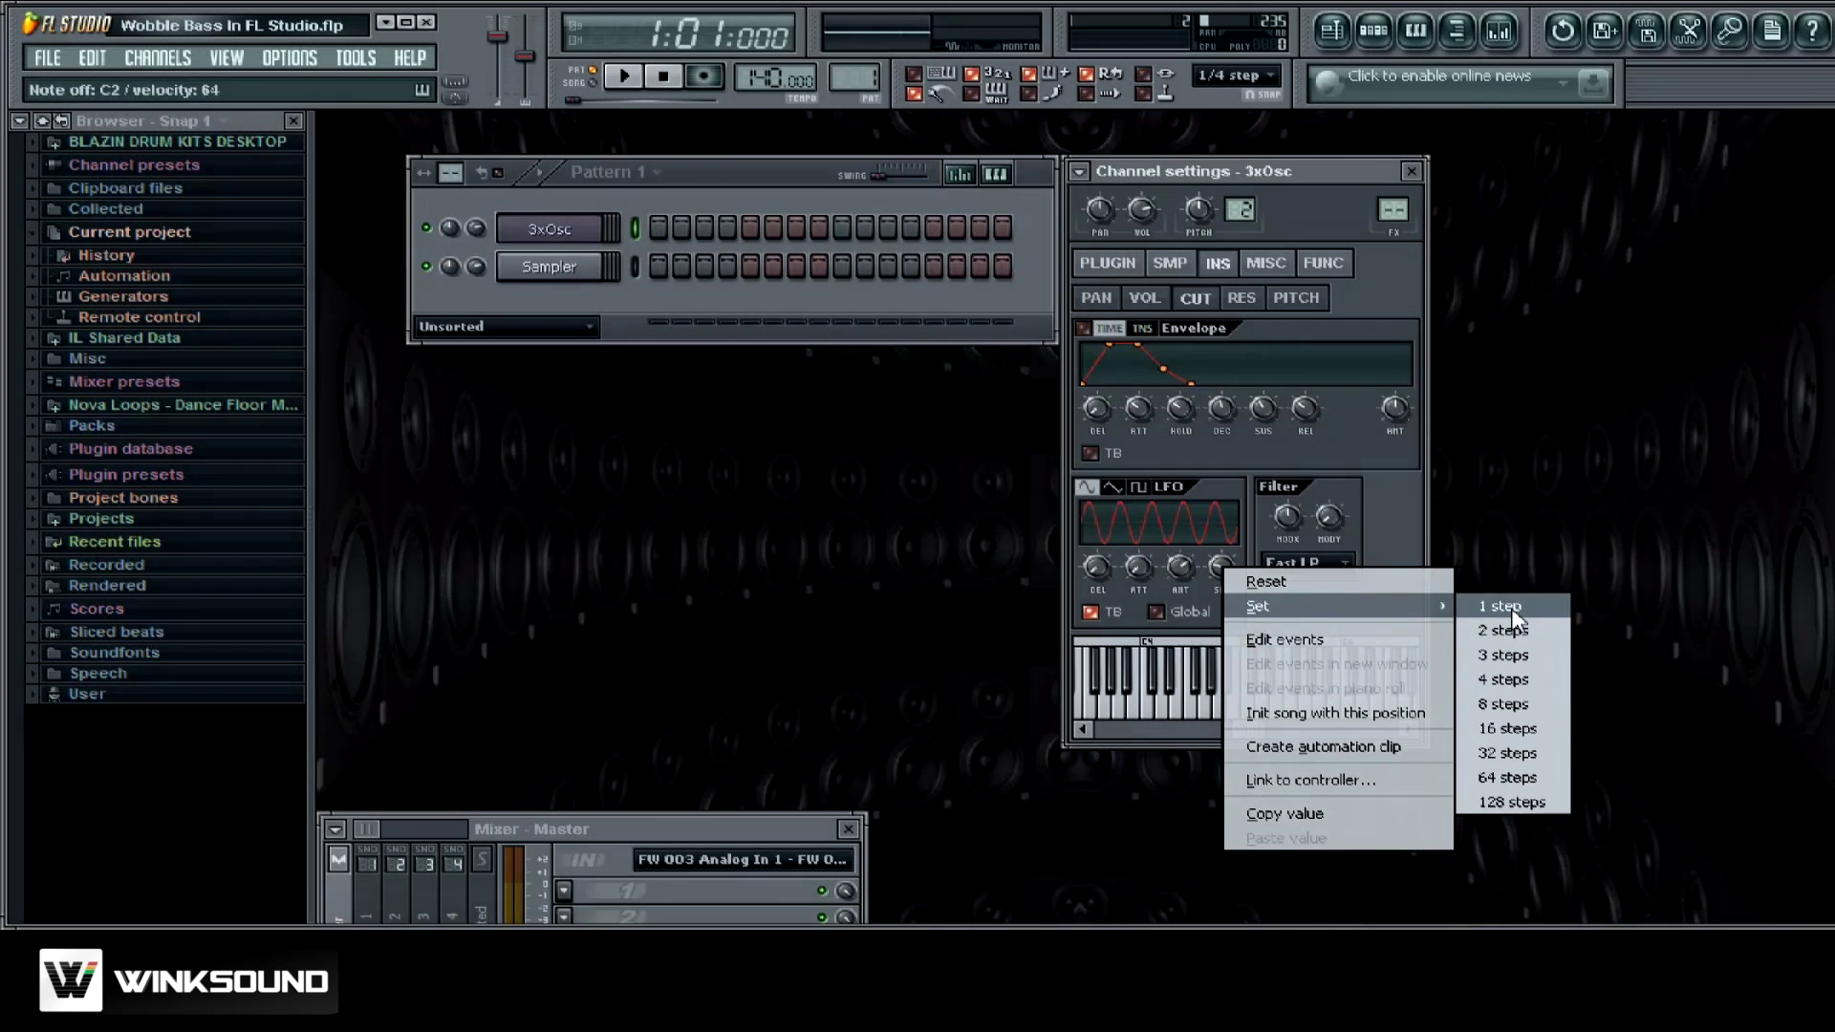
{"action": "left_click", "coordinate": [1504, 604]}
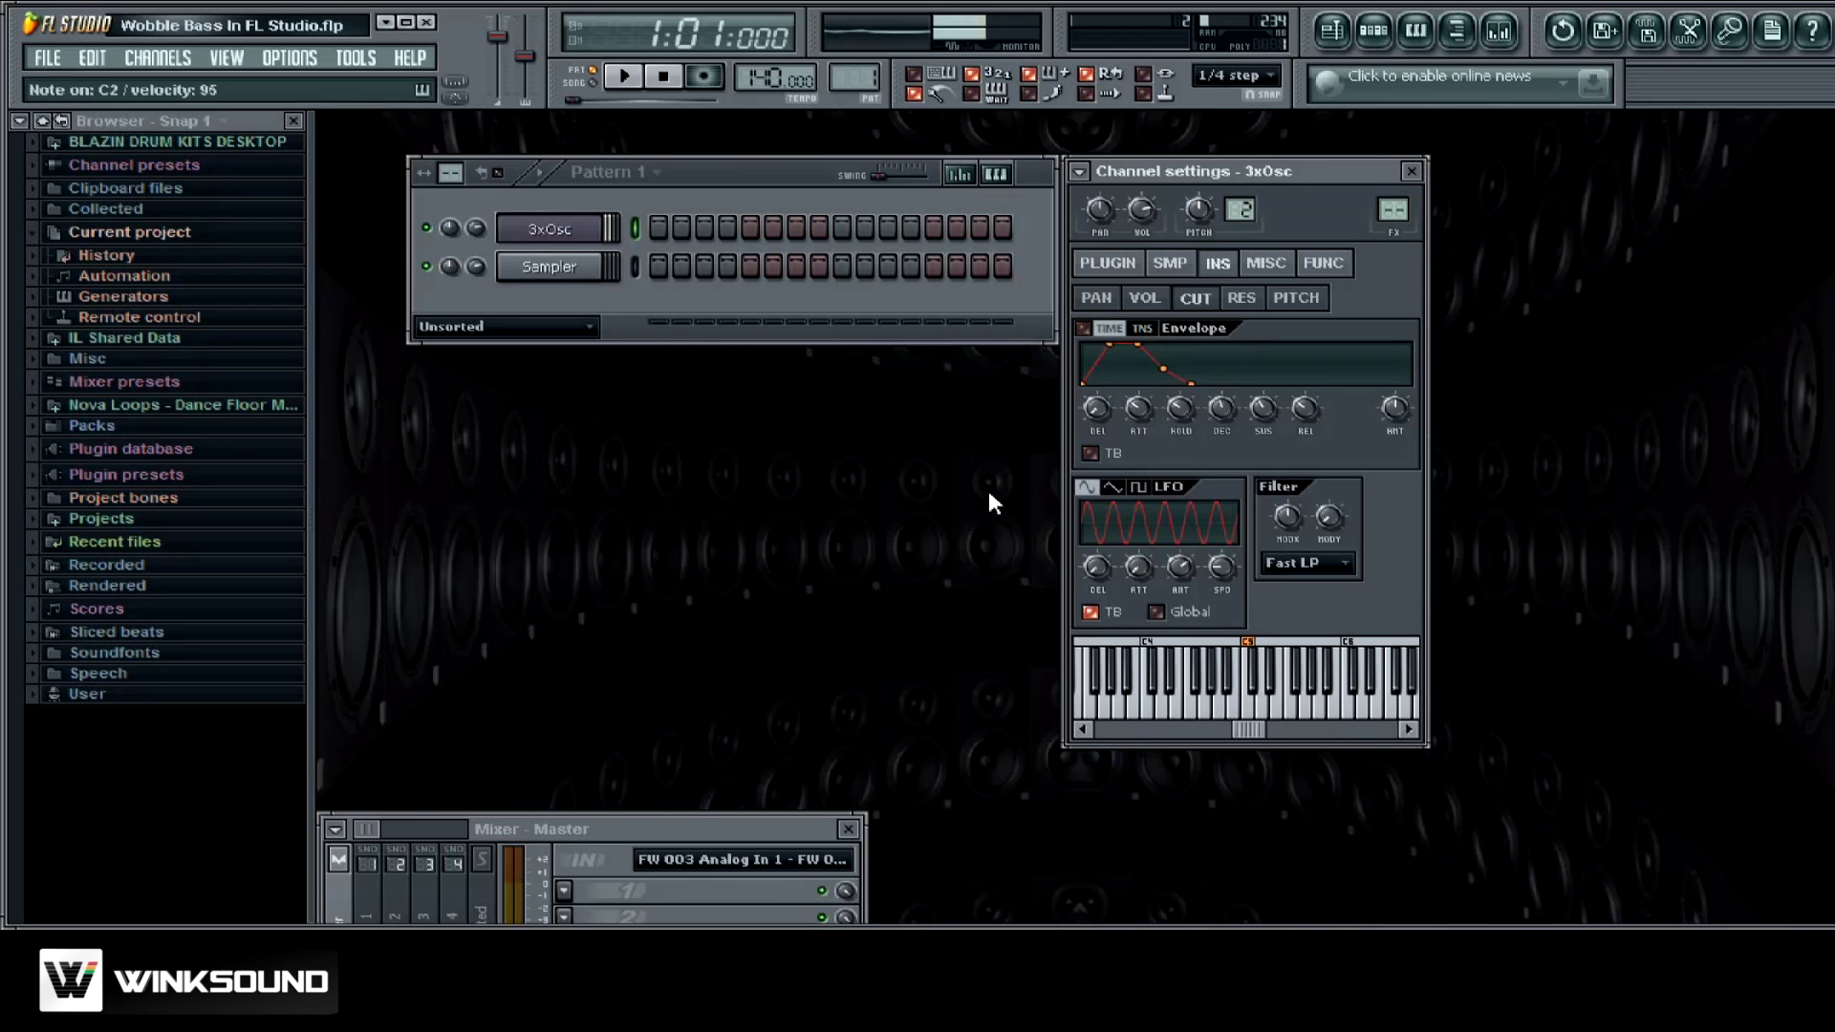
{"action": "key", "text": "F9"}
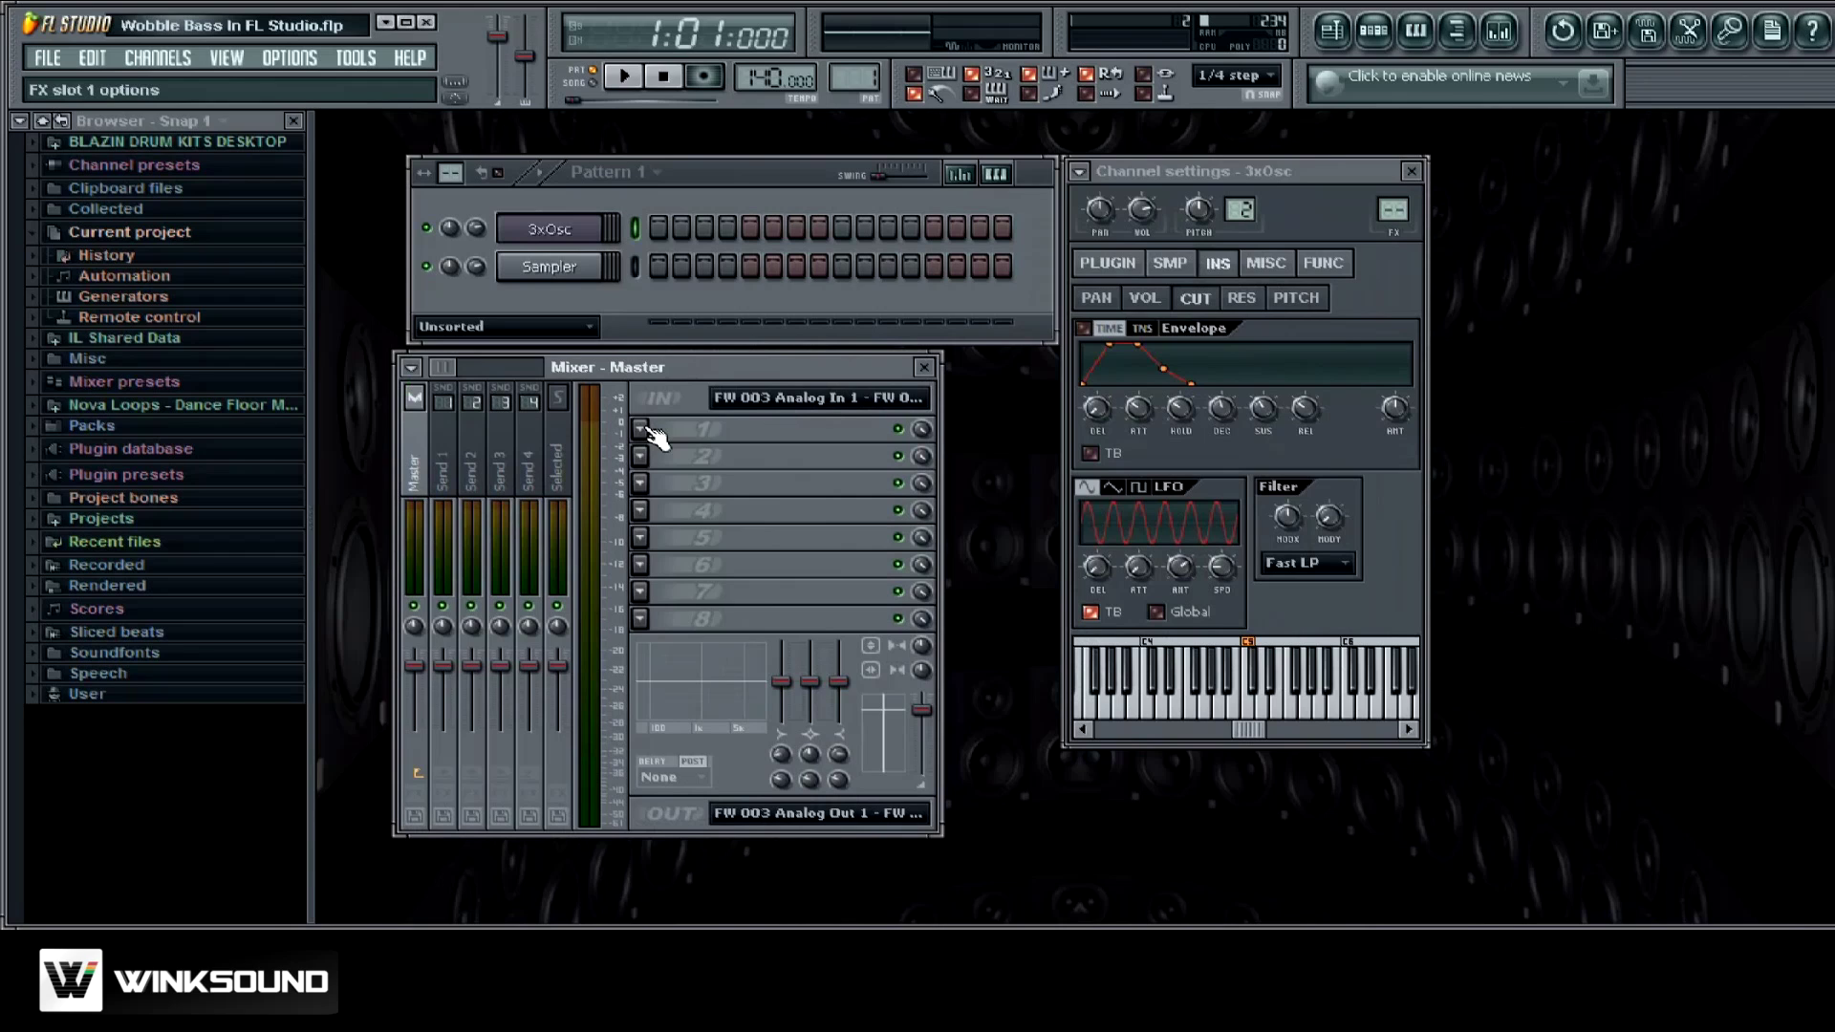
Load Fruity Phaser into Master FX slot 1, play a test note, then toggle the slot off
{"action": "left_click", "coordinate": [641, 429]}
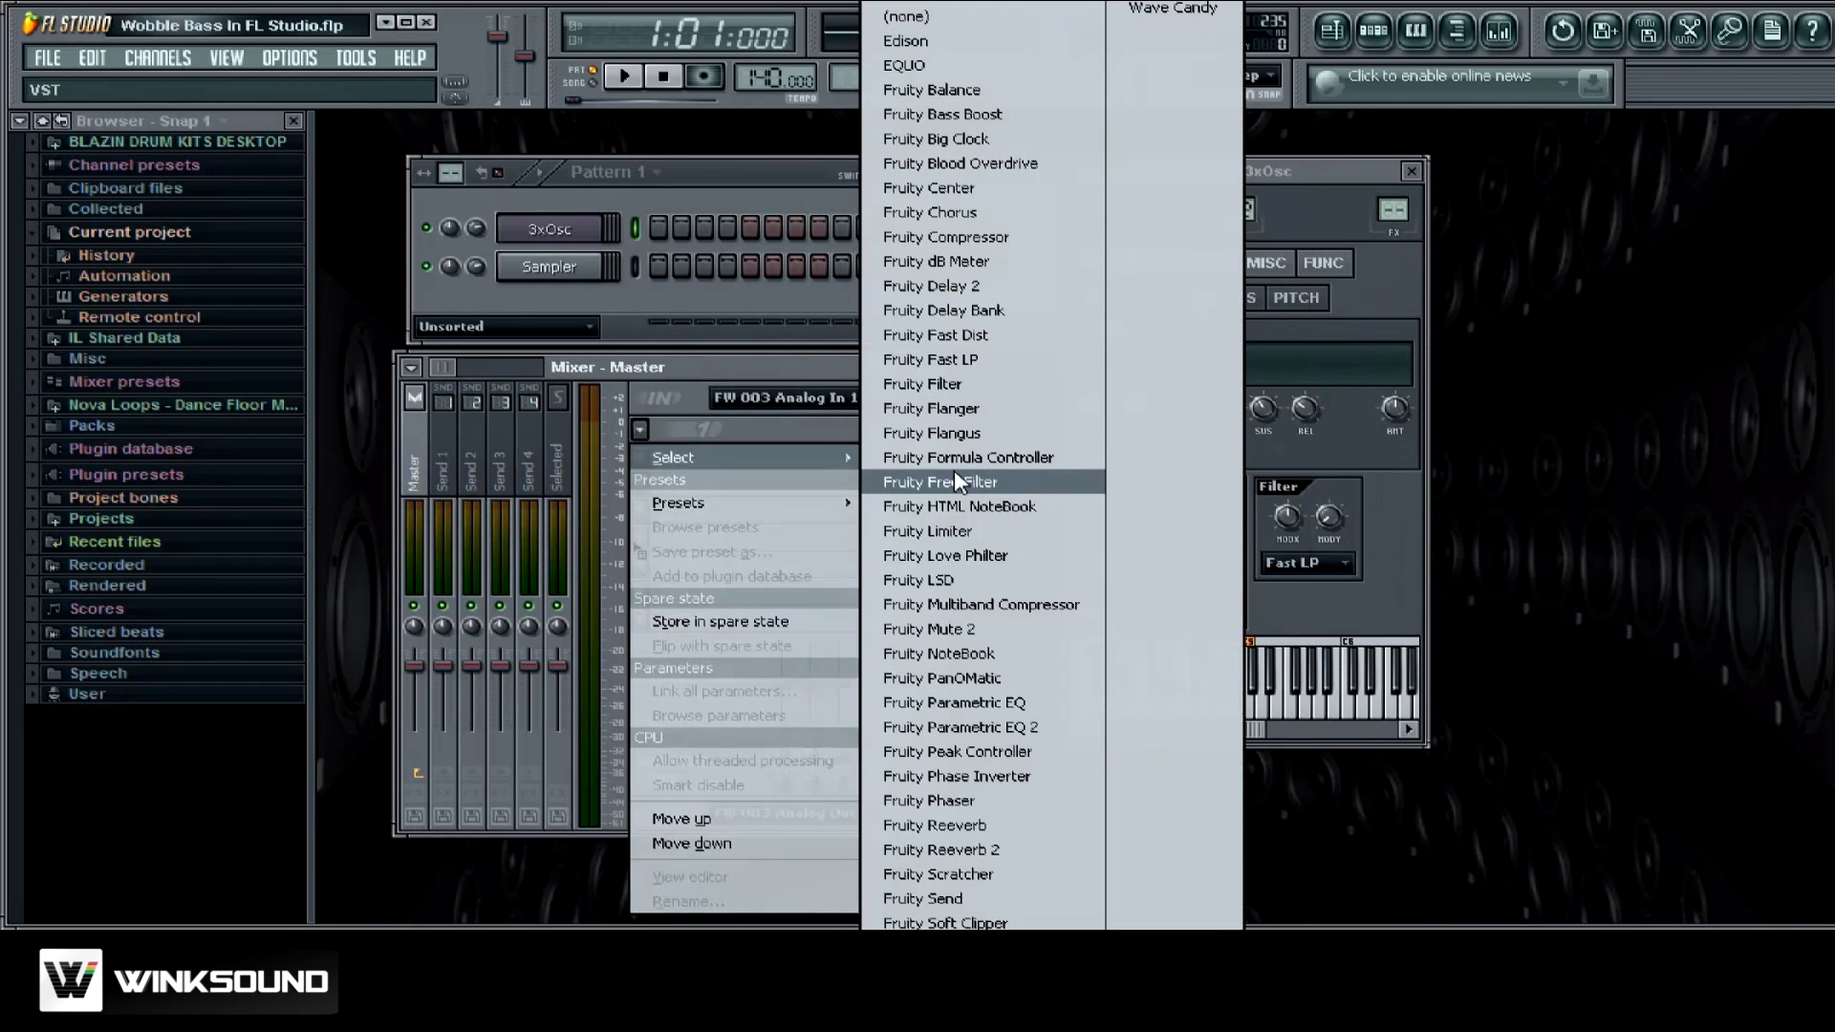
{"action": "left_click", "coordinate": [928, 800]}
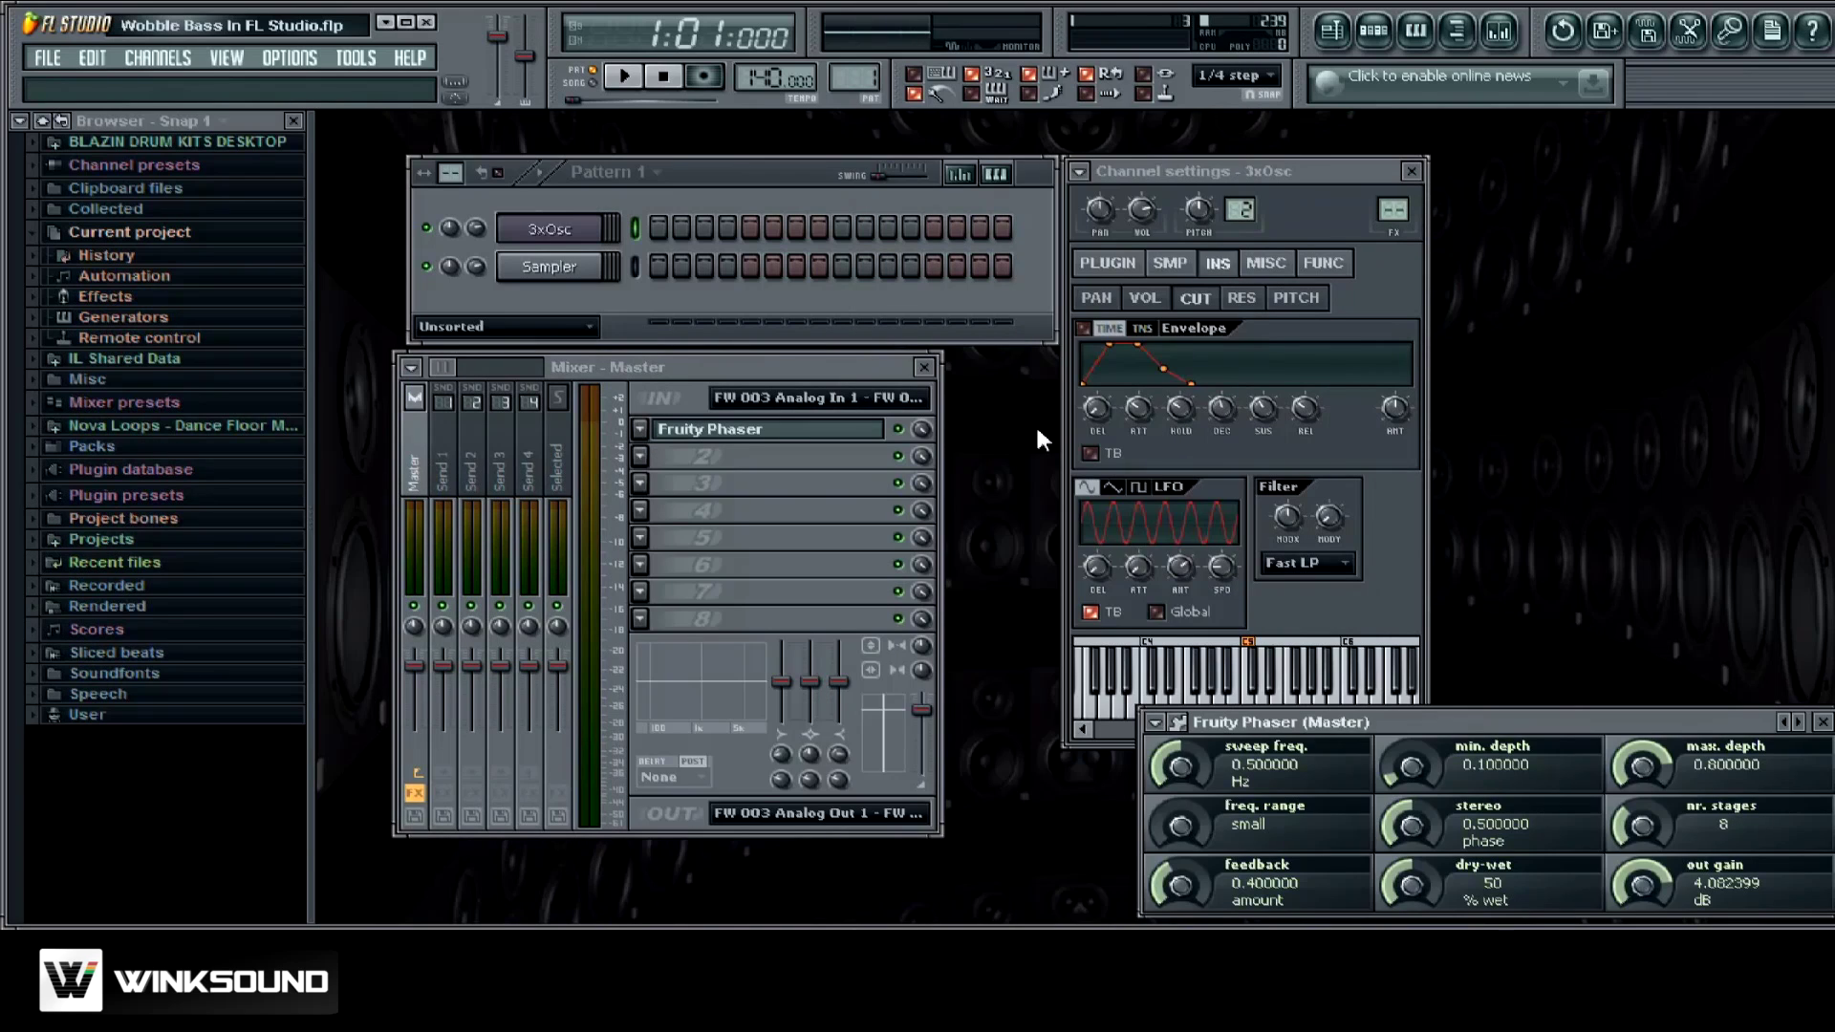
{"action": "left_click_drag", "start_coordinate": [865, 365], "coordinate": [891, 405]}
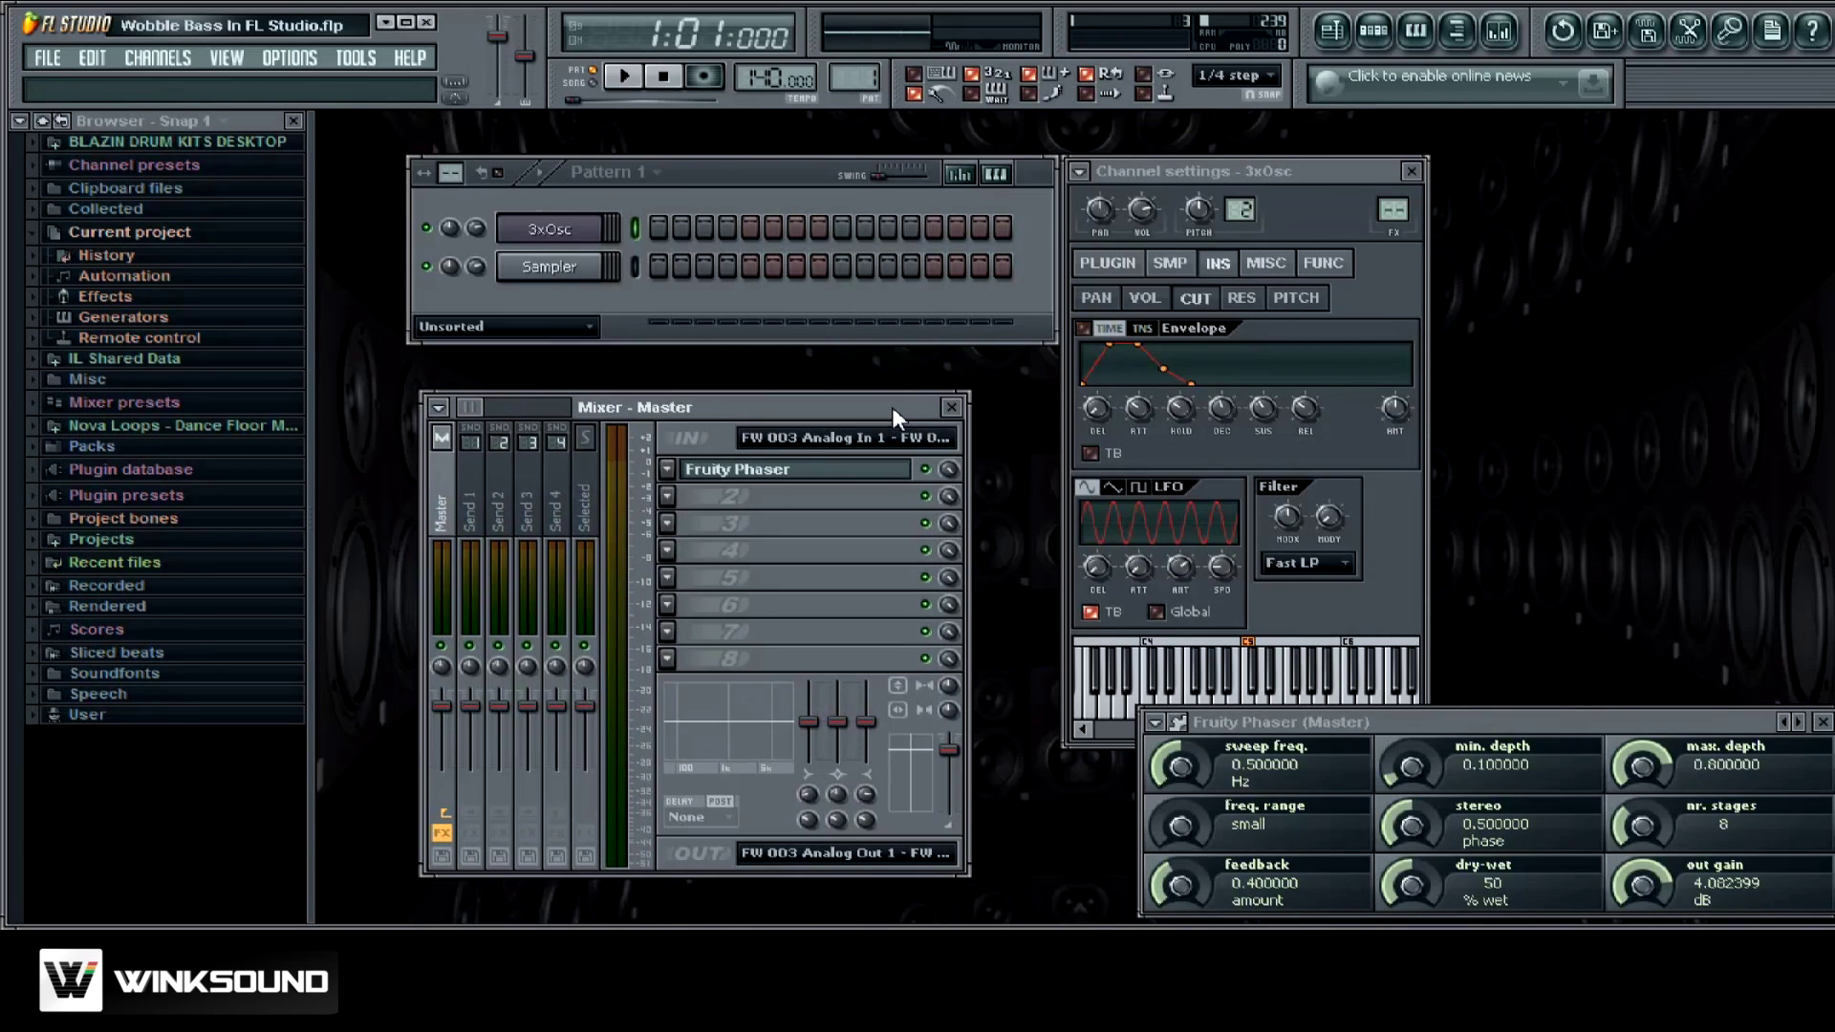
{"action": "key", "text": "z"}
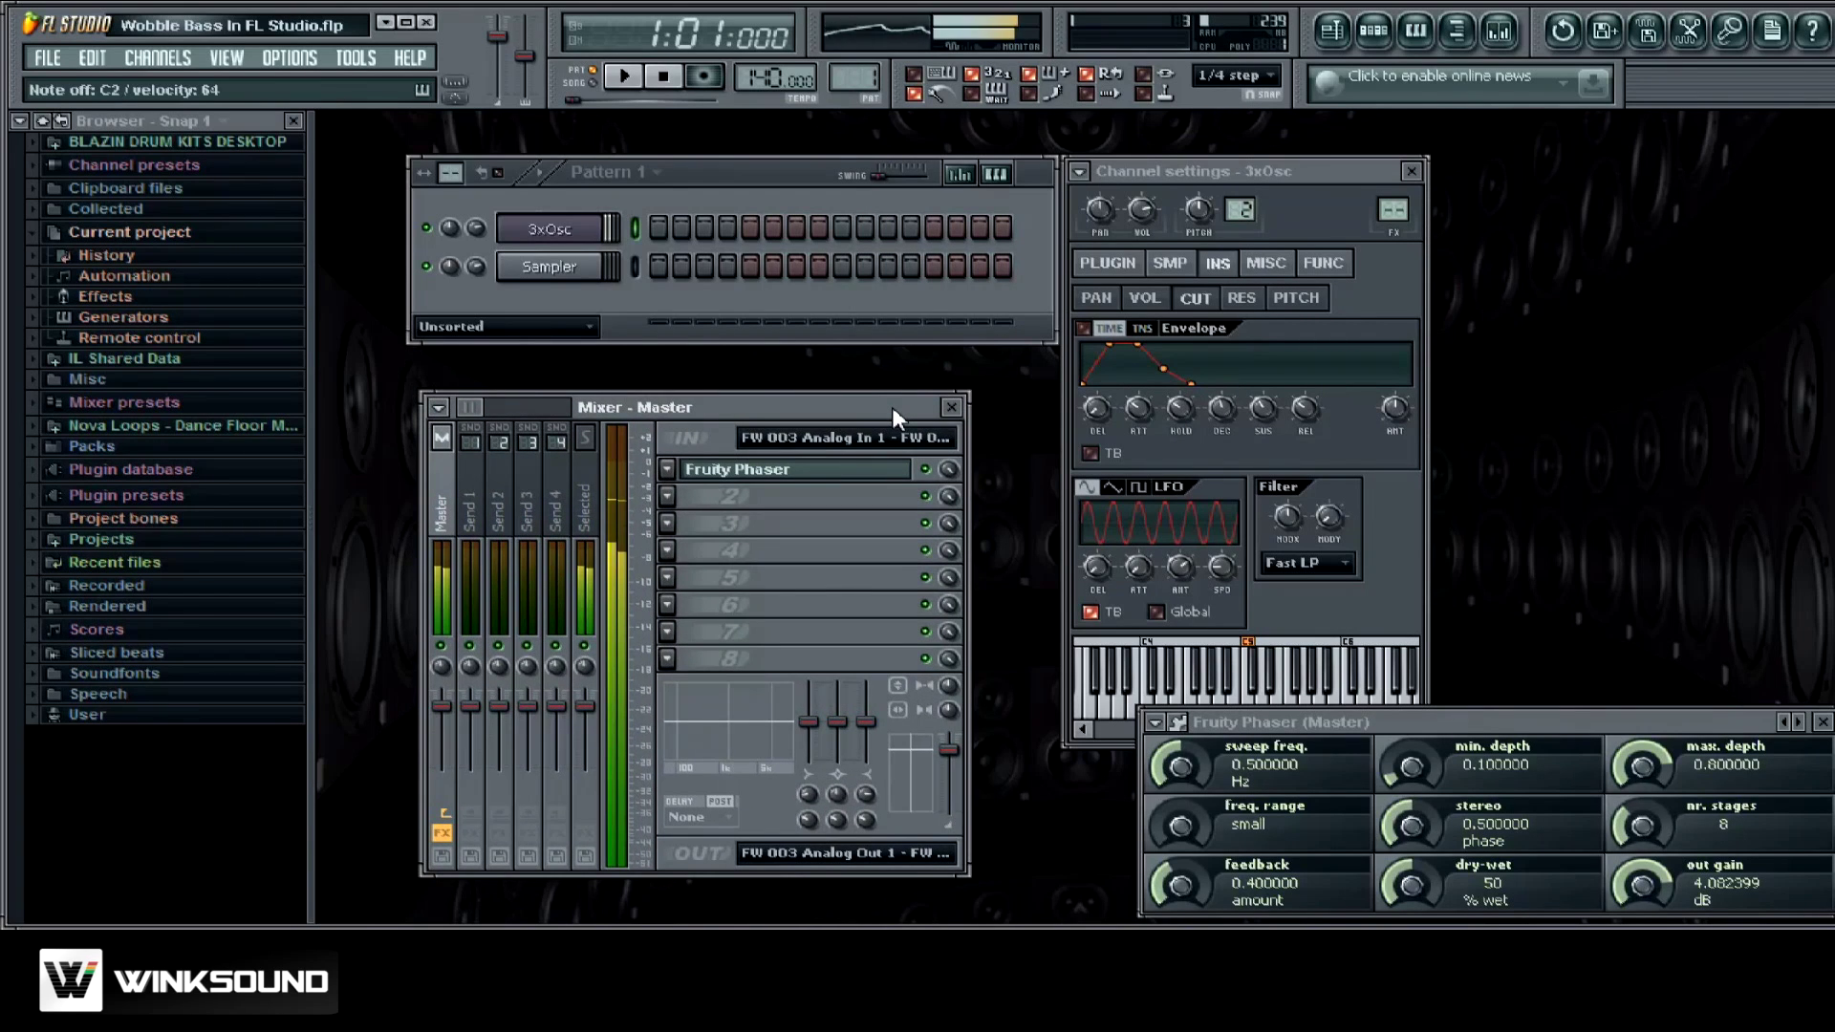
{"action": "left_click_drag", "start_coordinate": [892, 405], "coordinate": [869, 365]}
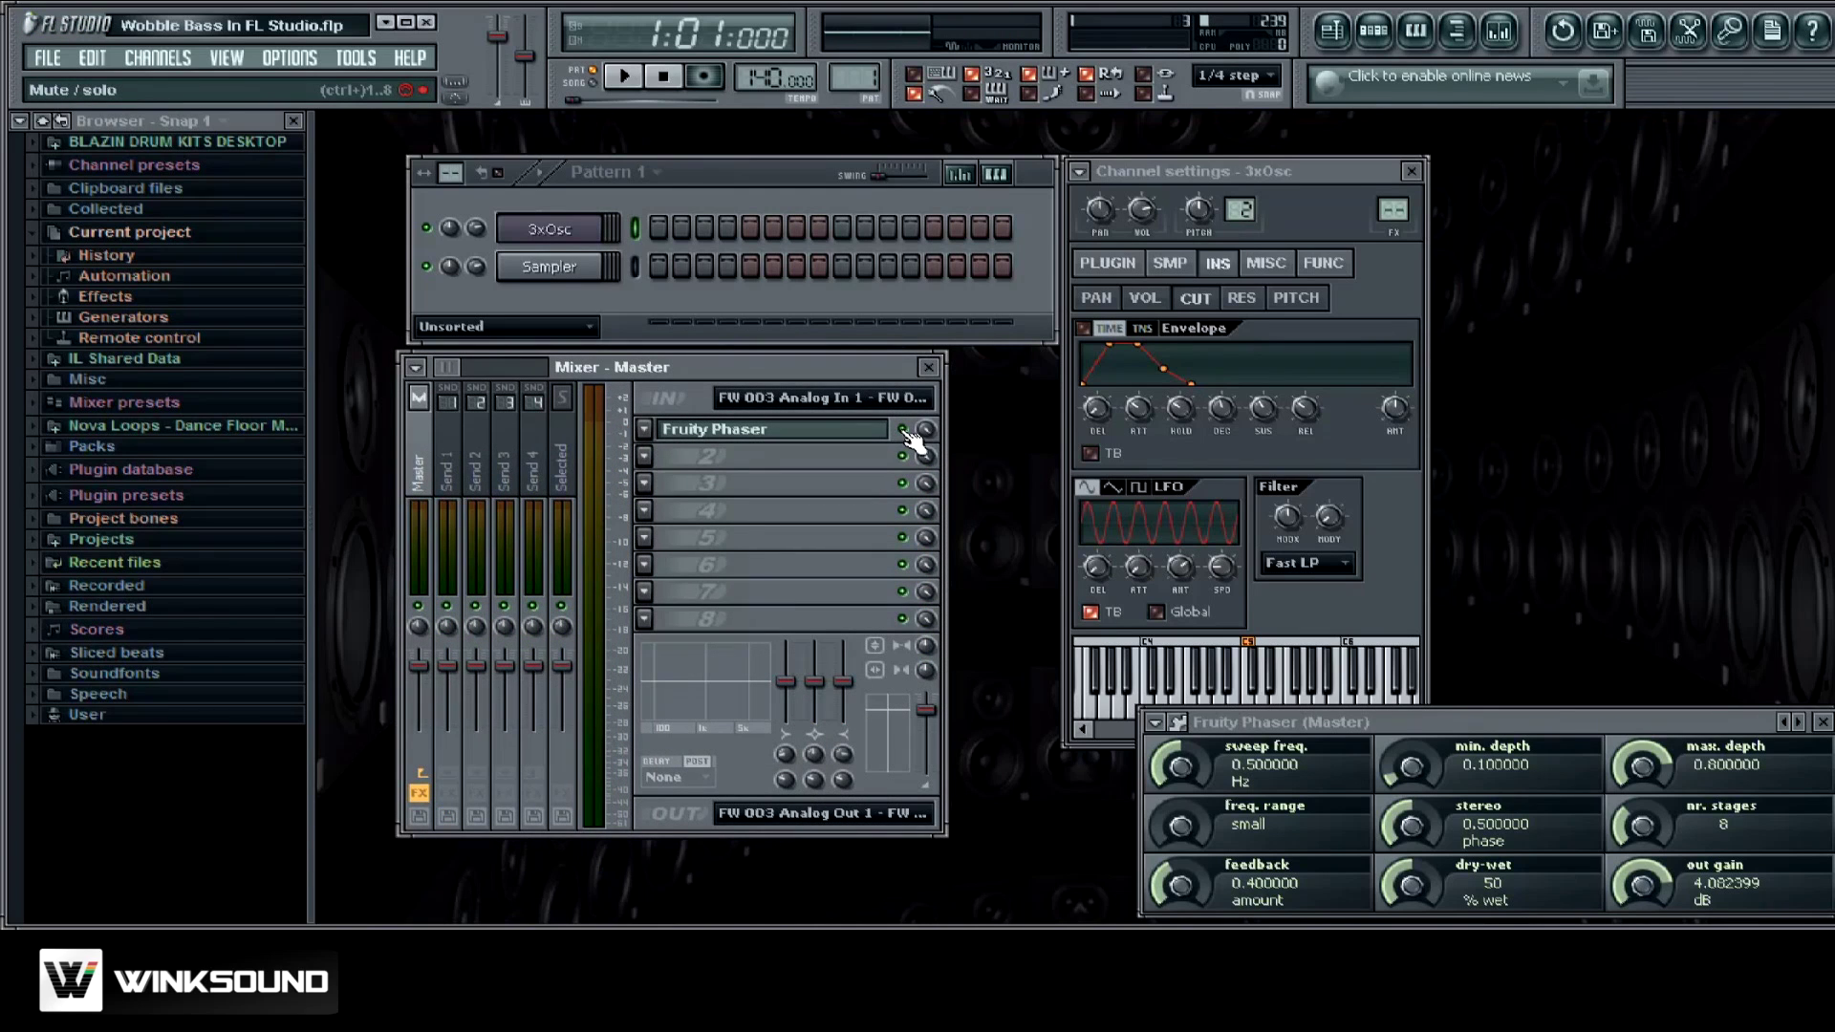
{"action": "left_click", "coordinate": [903, 429]}
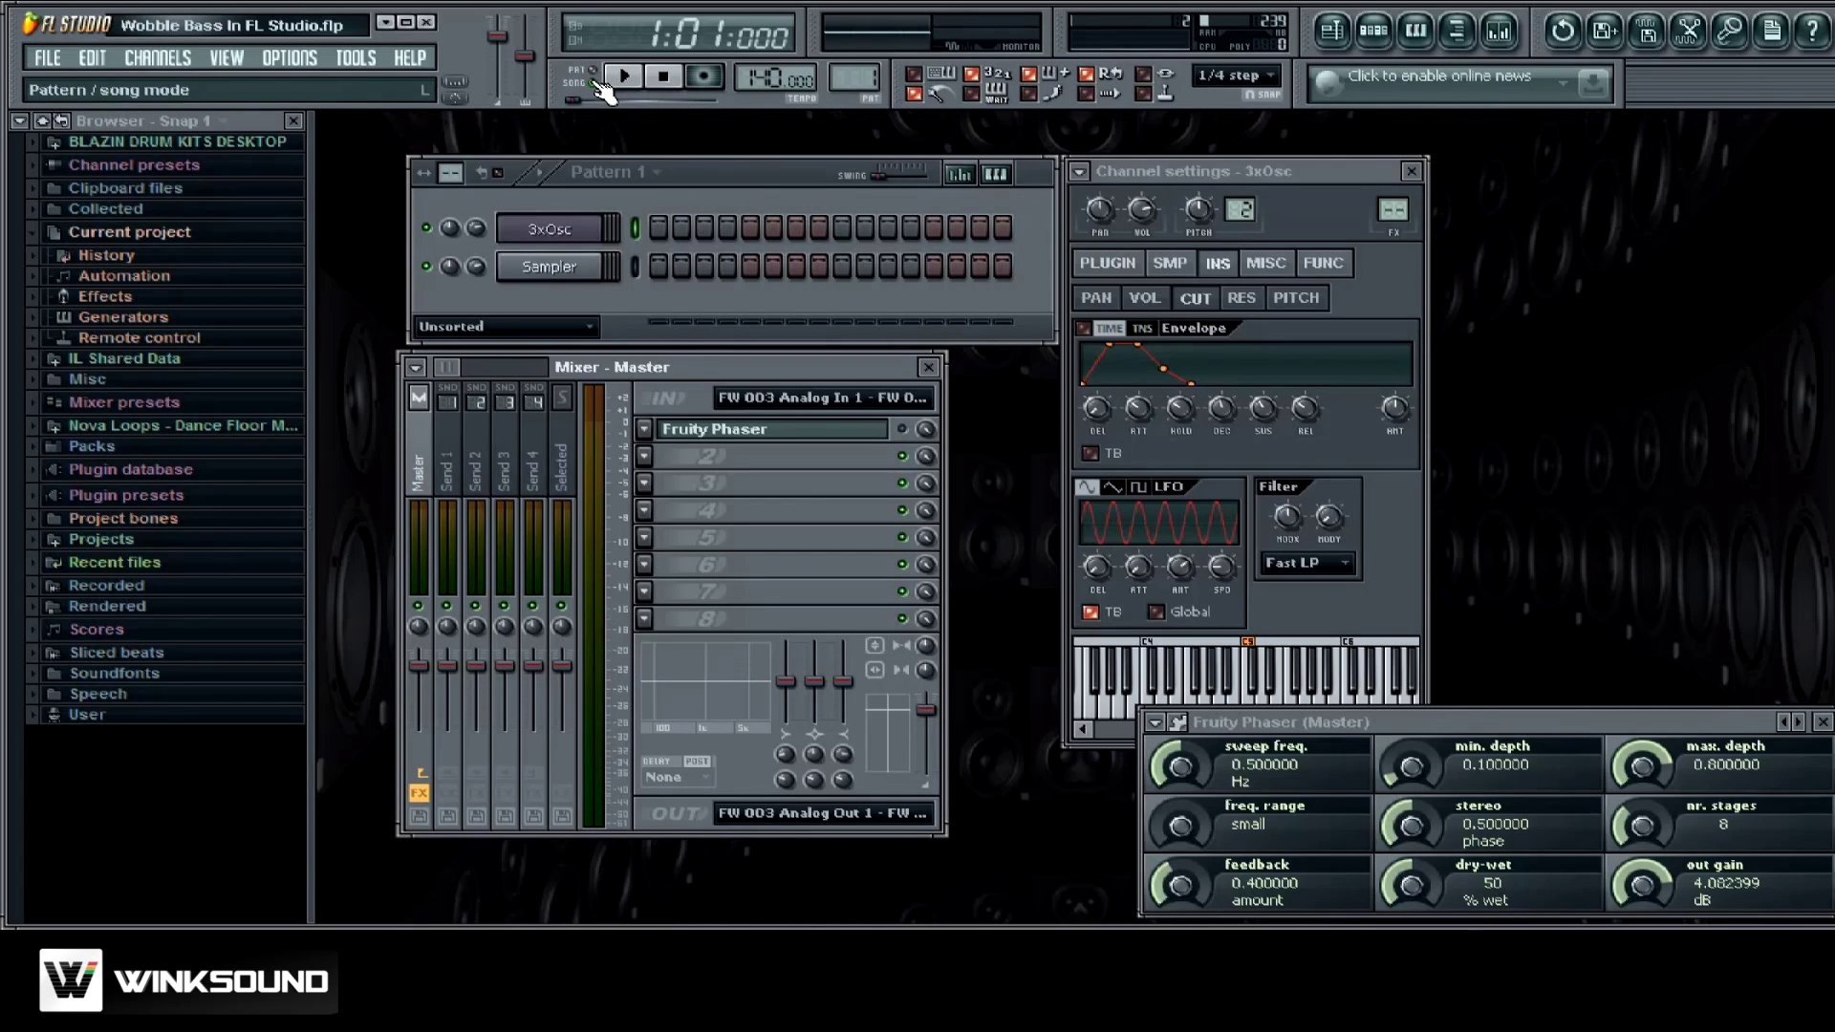
Record a four-note bass line on 3x Osc with Record armed, then view it in the piano roll
{"action": "left_click", "coordinate": [713, 82]}
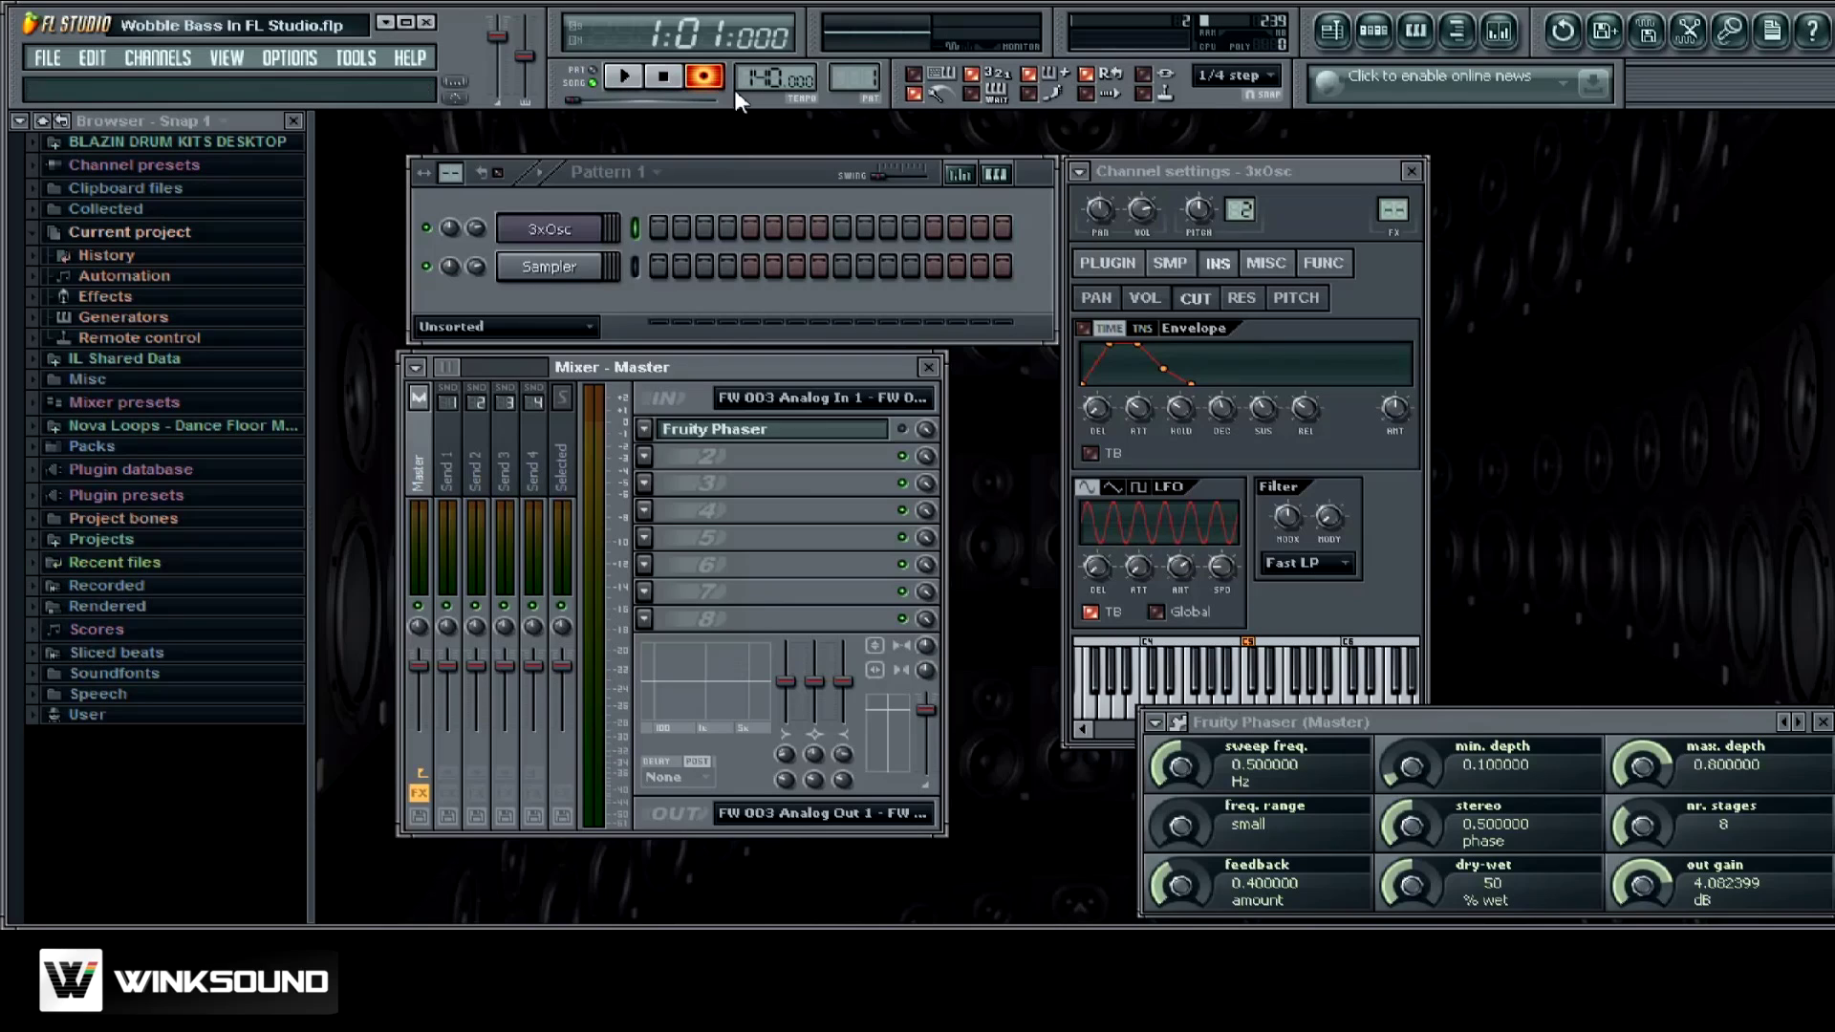
{"action": "left_click", "coordinate": [627, 78]}
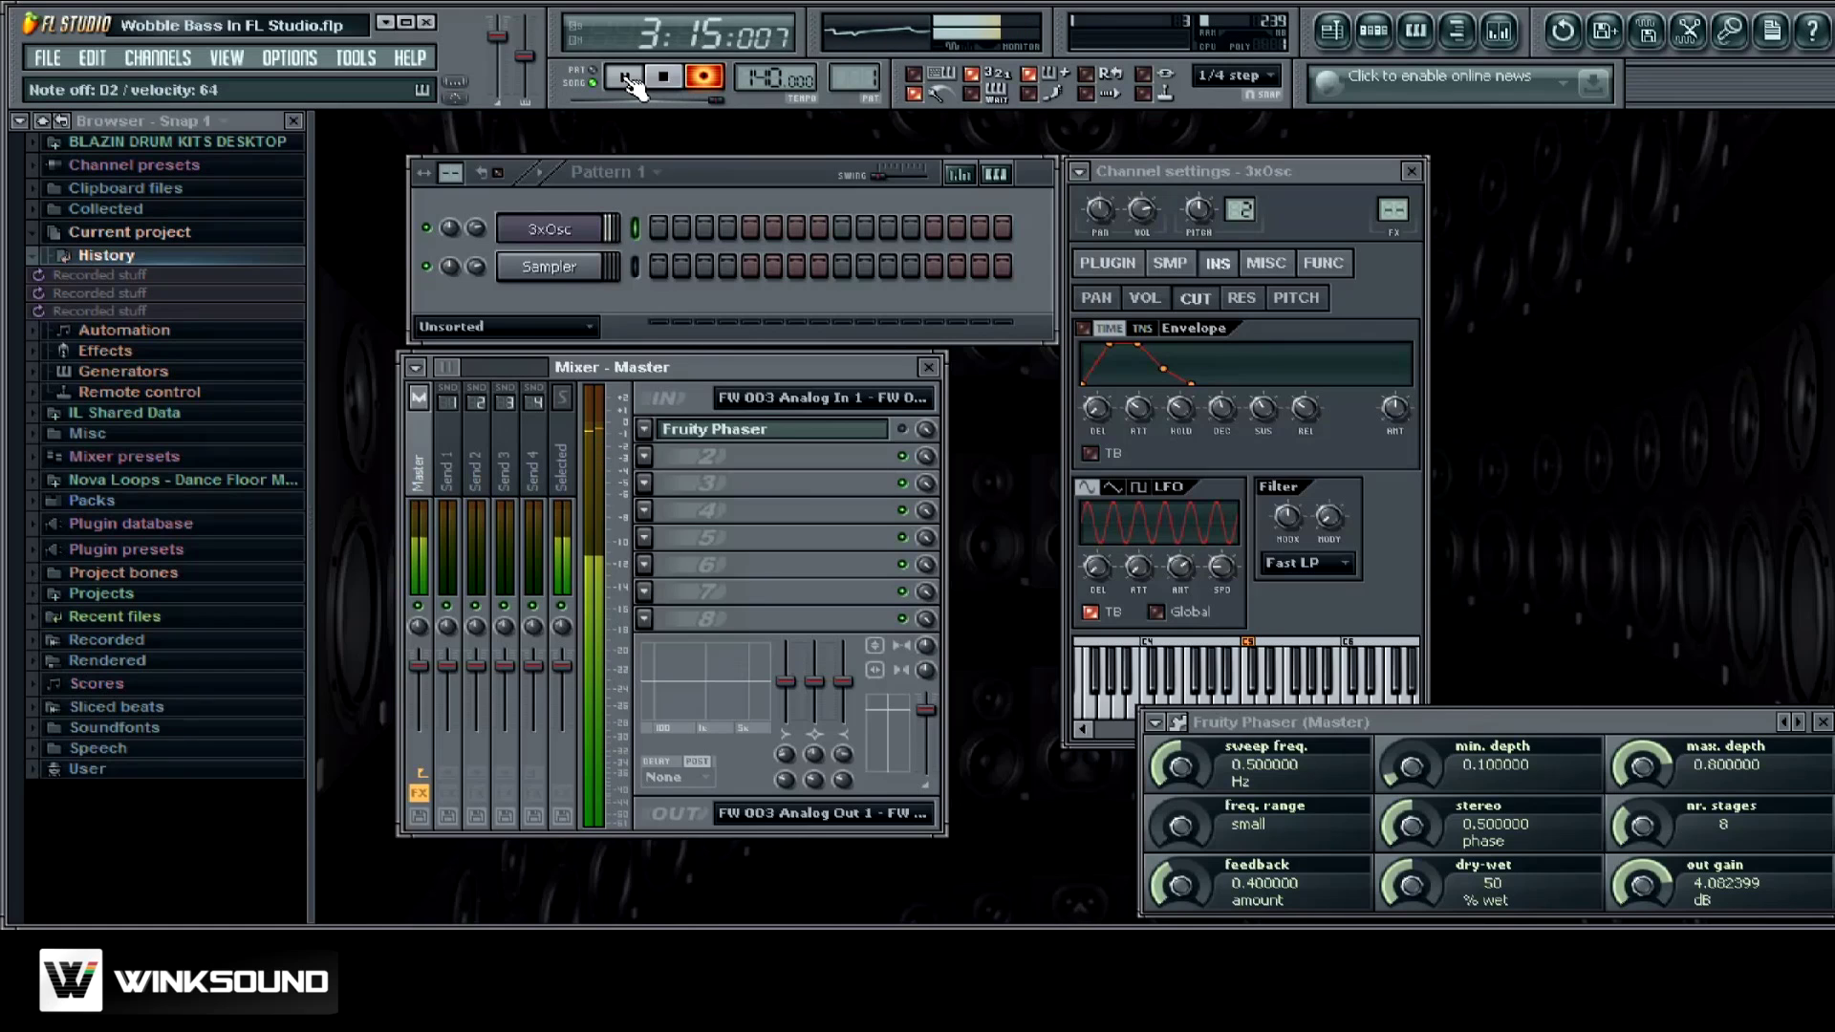
{"action": "left_click", "coordinate": [663, 77]}
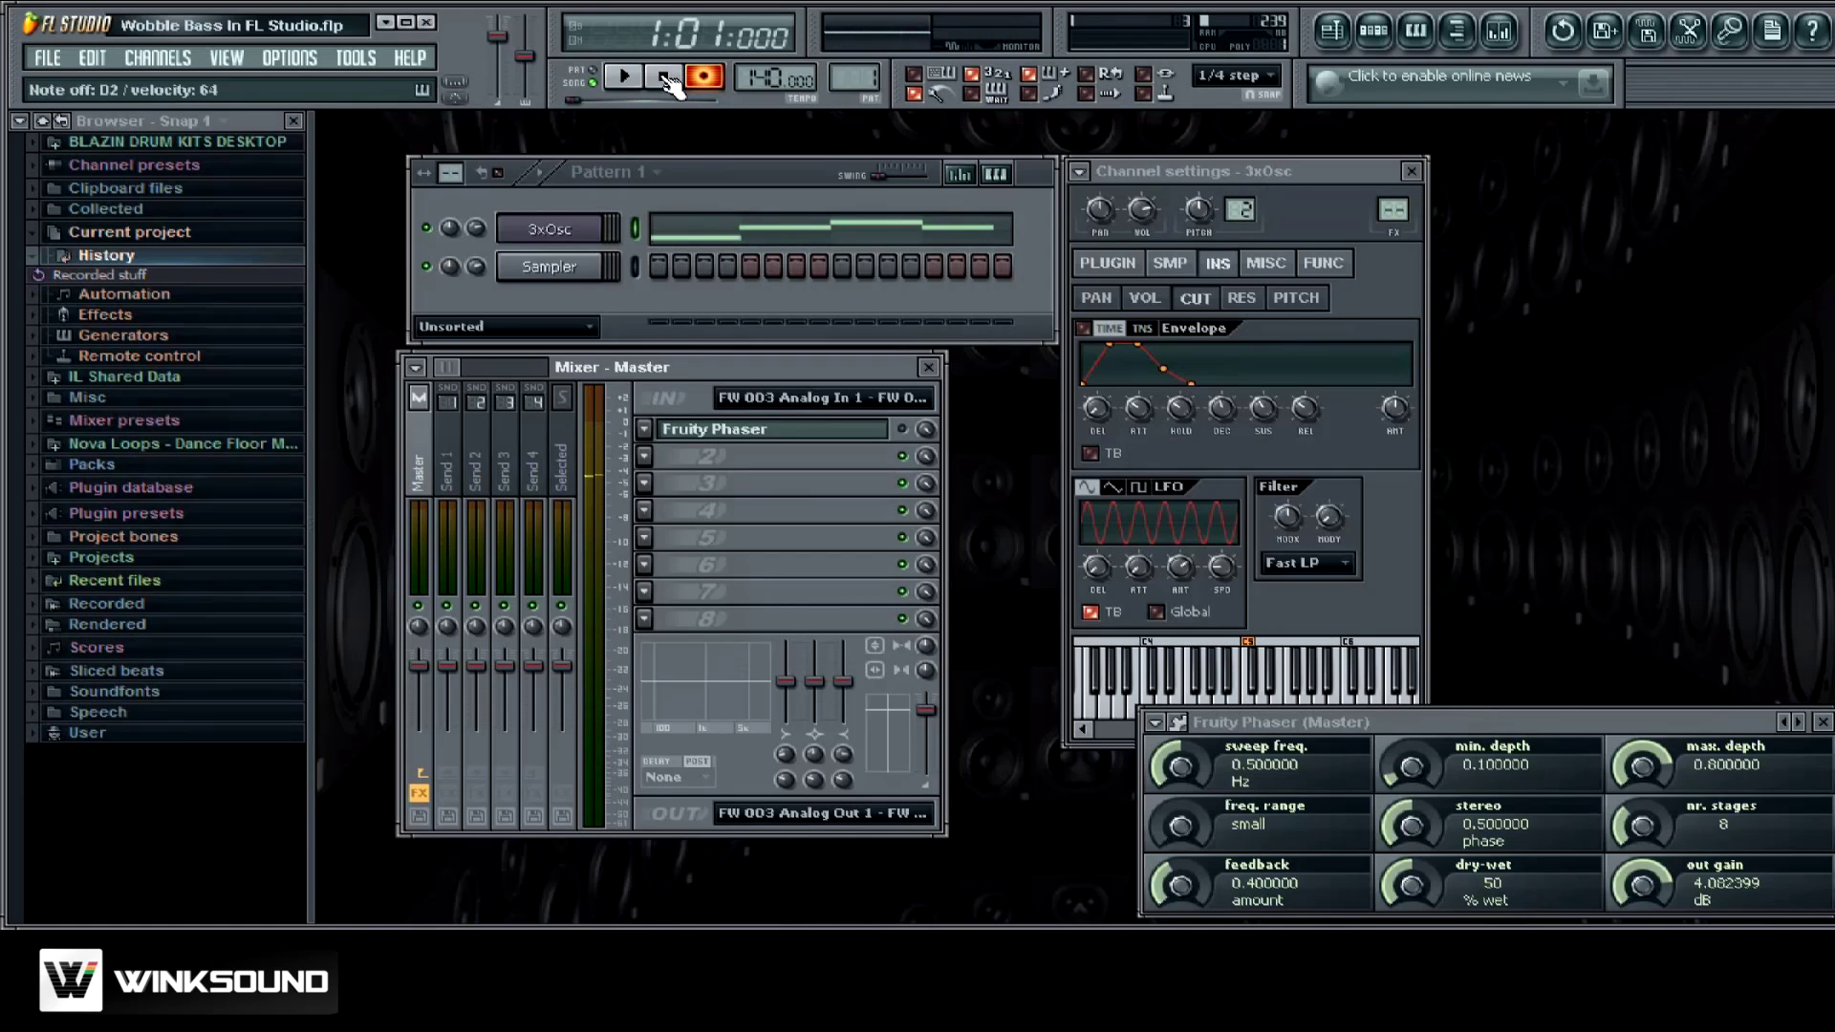
{"action": "left_click", "coordinate": [750, 217]}
{"action": "left_click_drag", "start_coordinate": [753, 357], "coordinate": [940, 174]}
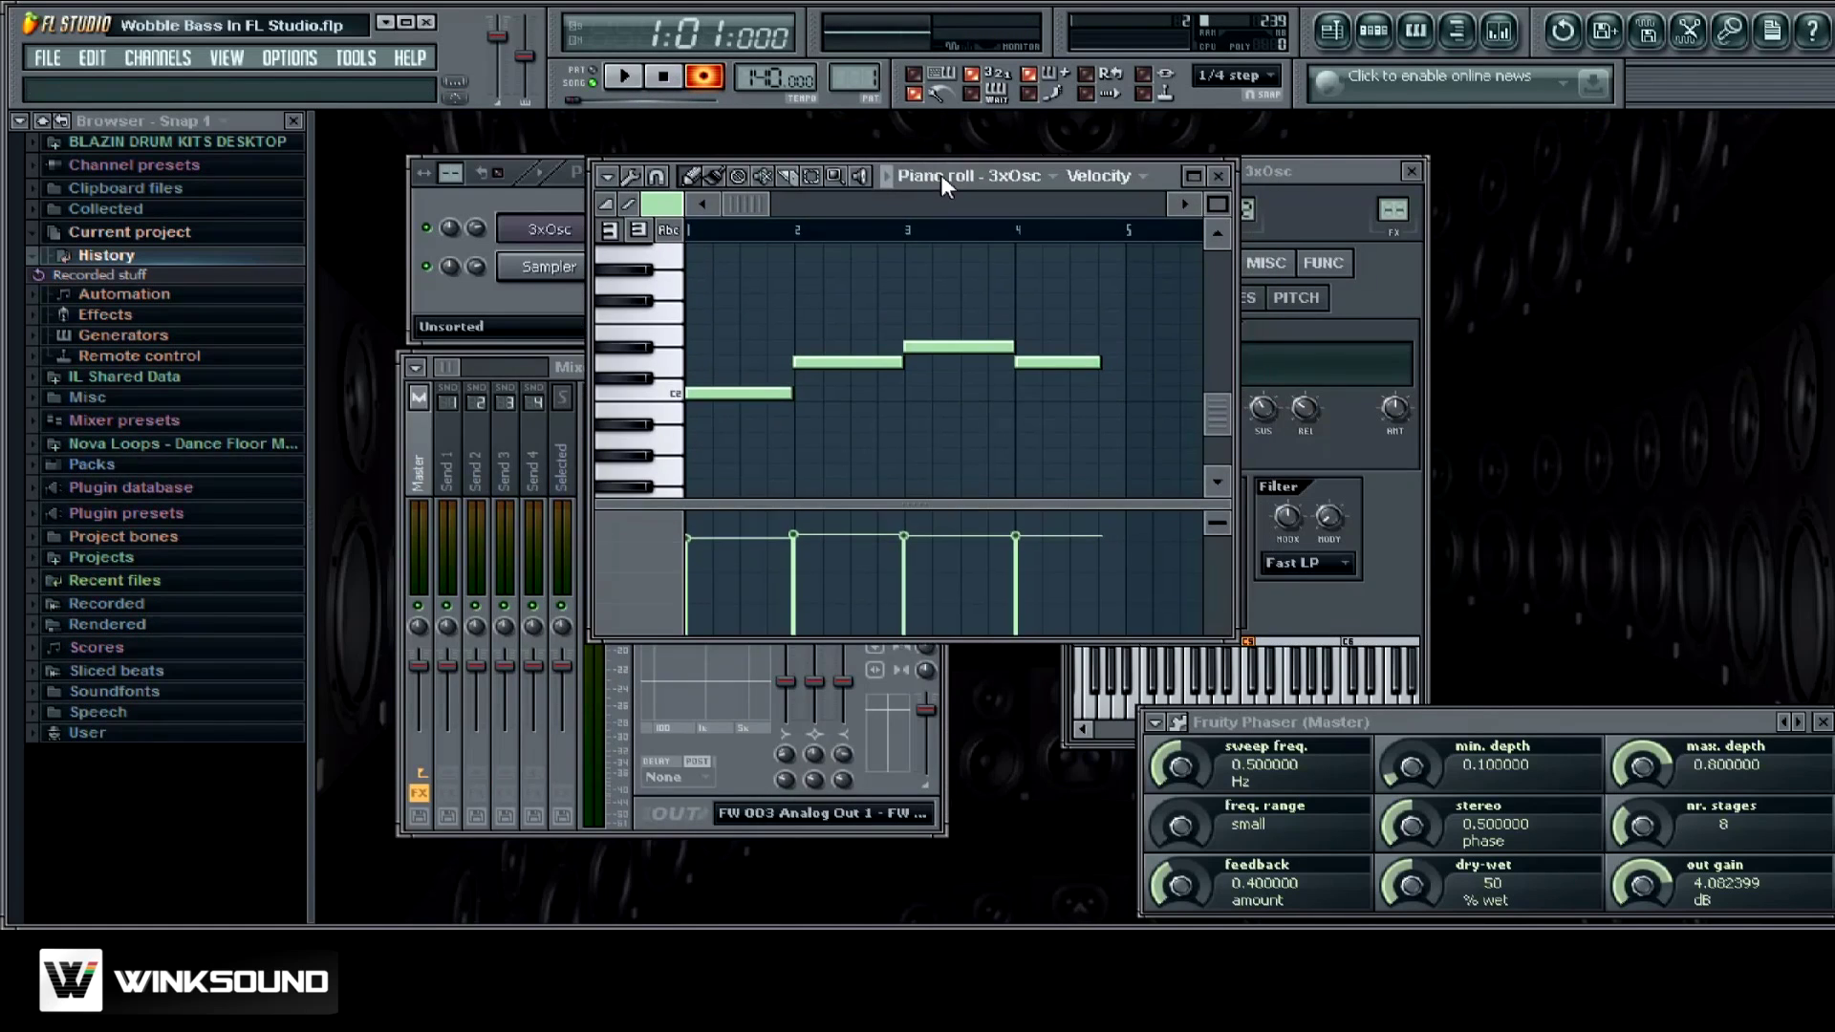
Quantize the recorded bass notes with the 16_tight template using Alt+Q
{"action": "key", "text": "alt+q"}
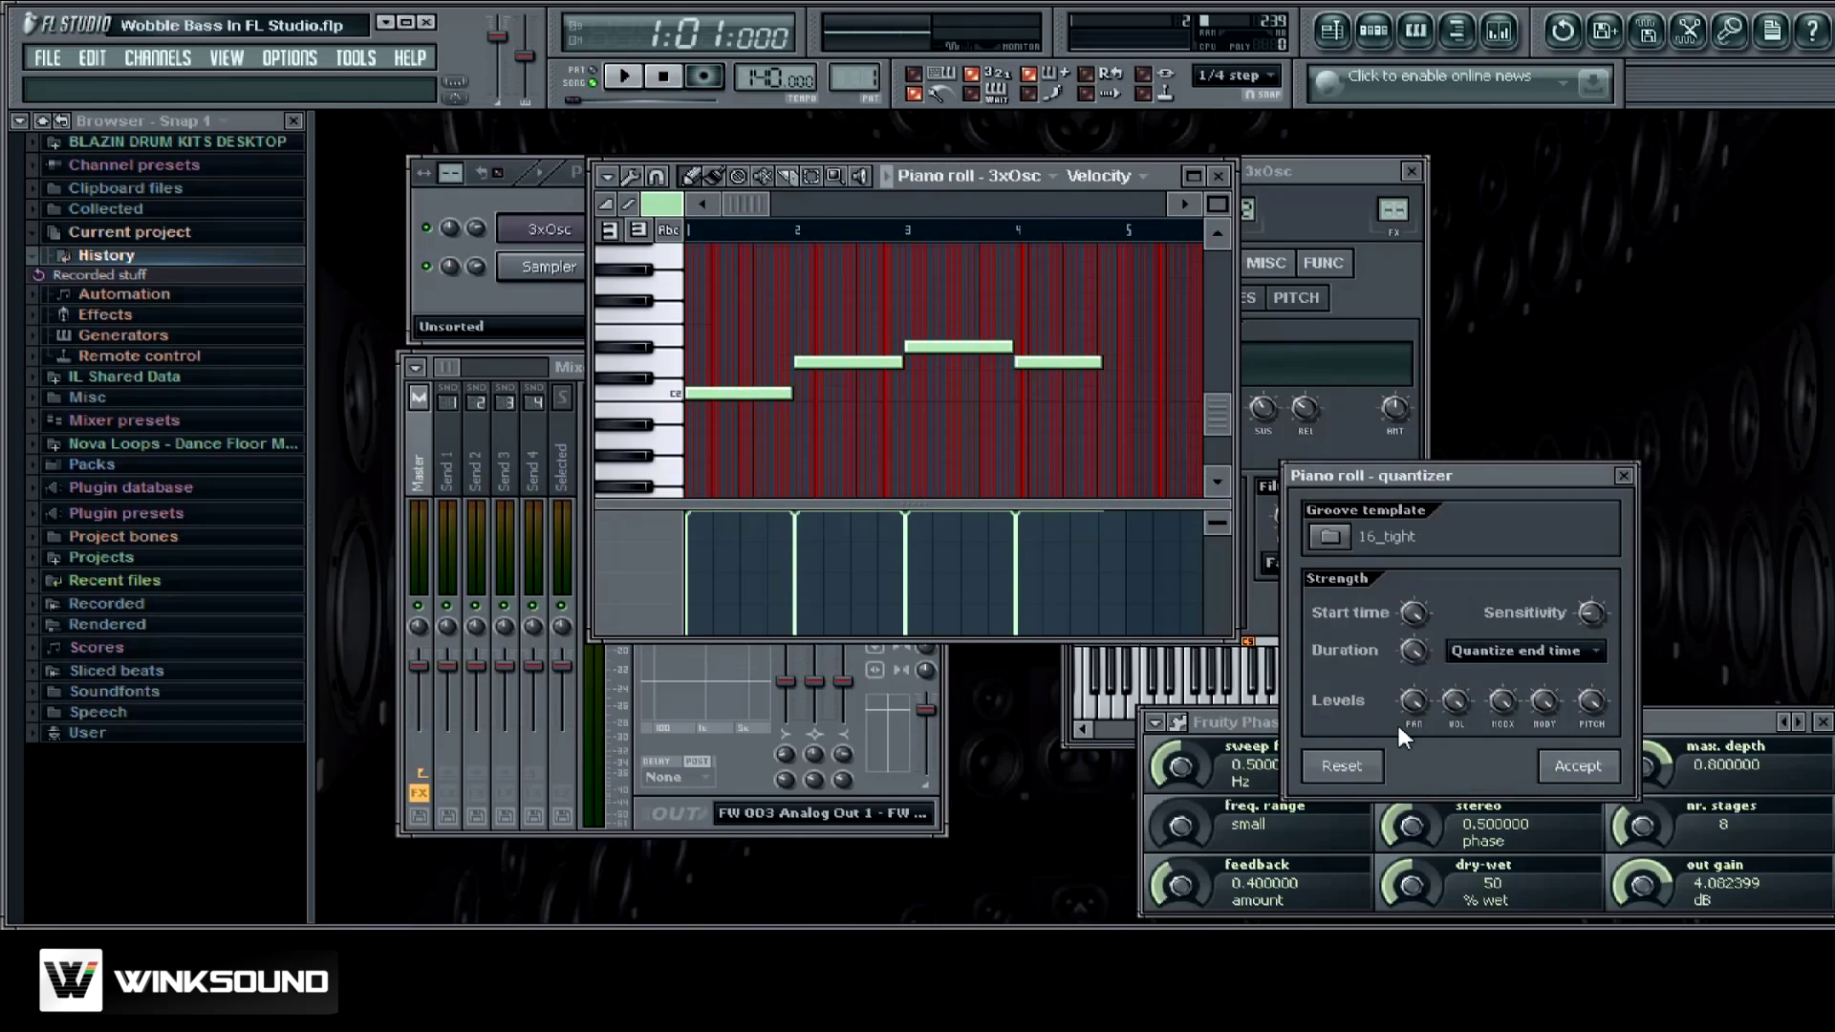
{"action": "left_click", "coordinate": [1577, 766]}
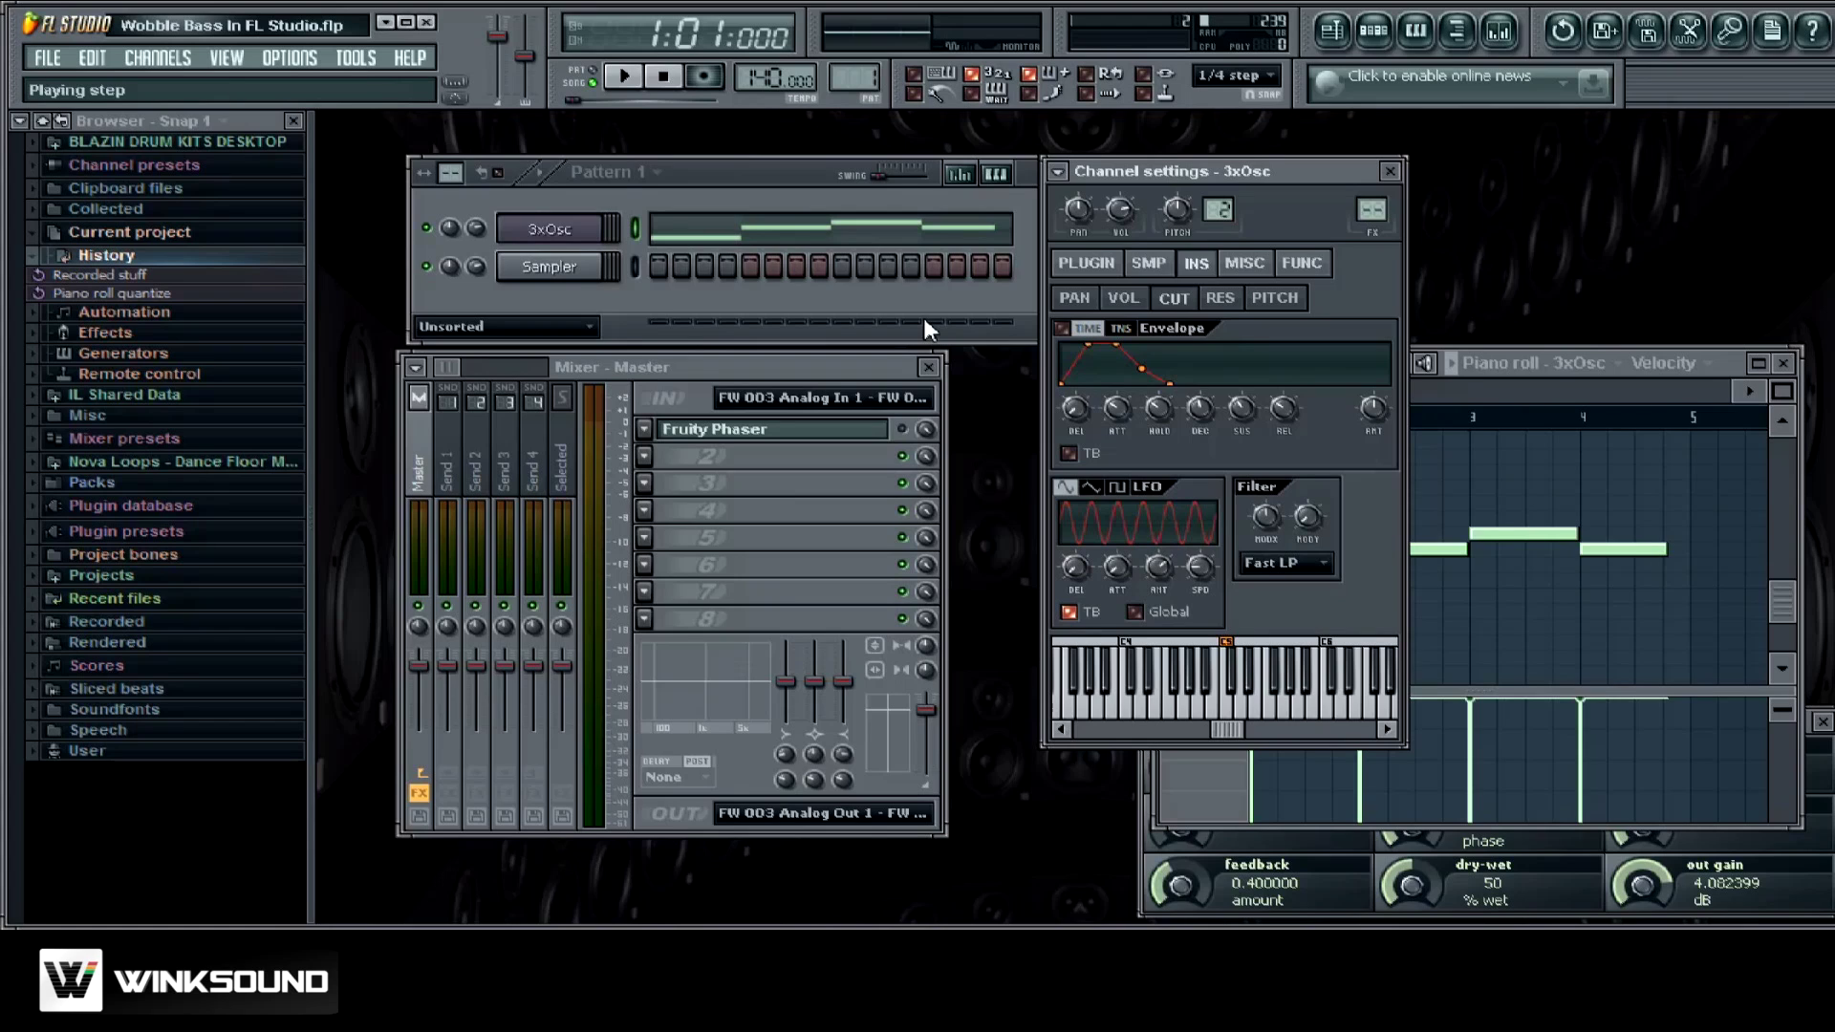
Record LFO speed automation: lower the knob, set a new step length, play, then stop
{"action": "left_click", "coordinate": [703, 76]}
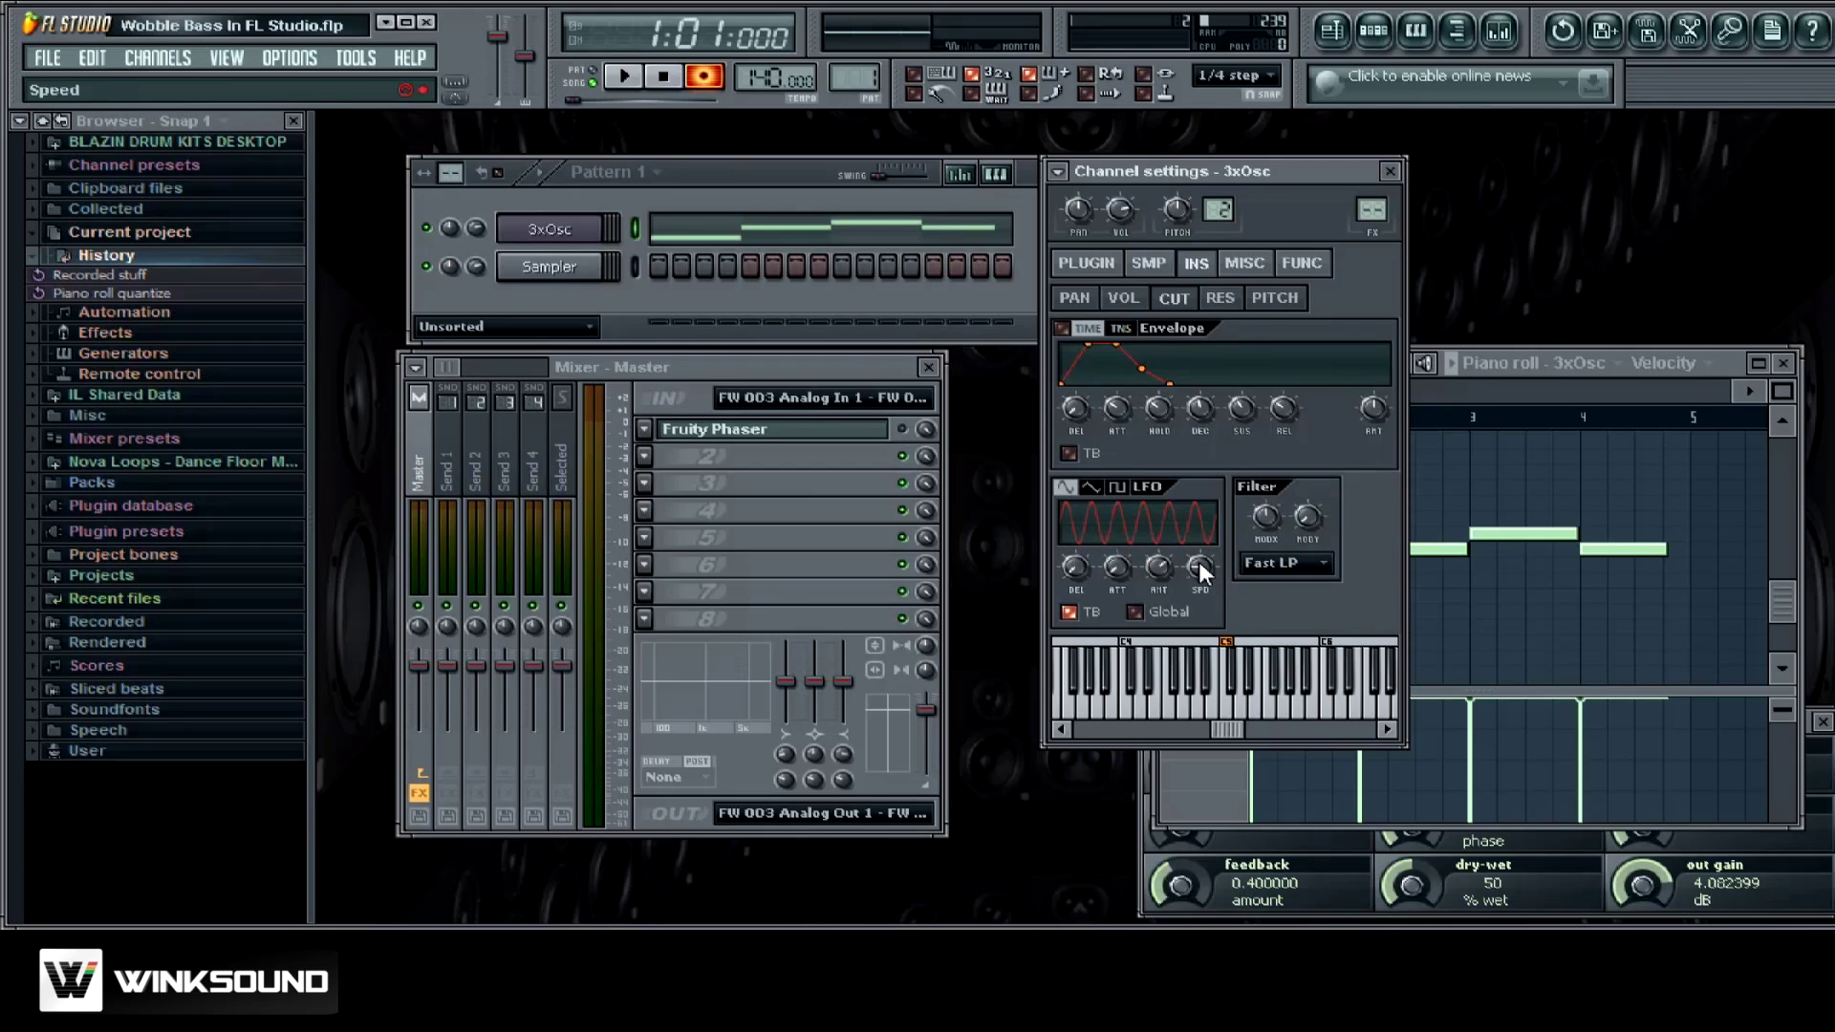
{"action": "mouse_move", "coordinate": [1200, 563]}
{"action": "left_mouse_down"}
{"action": "mouse_move", "coordinate": [1201, 605]}
{"action": "mouse_move", "coordinate": [1200, 583]}
{"action": "left_mouse_up"}
{"action": "right_click", "coordinate": [1201, 564]}
{"action": "mouse_move", "coordinate": [1252, 600]}
{"action": "left_click", "coordinate": [1472, 638]}
{"action": "left_click", "coordinate": [626, 76]}
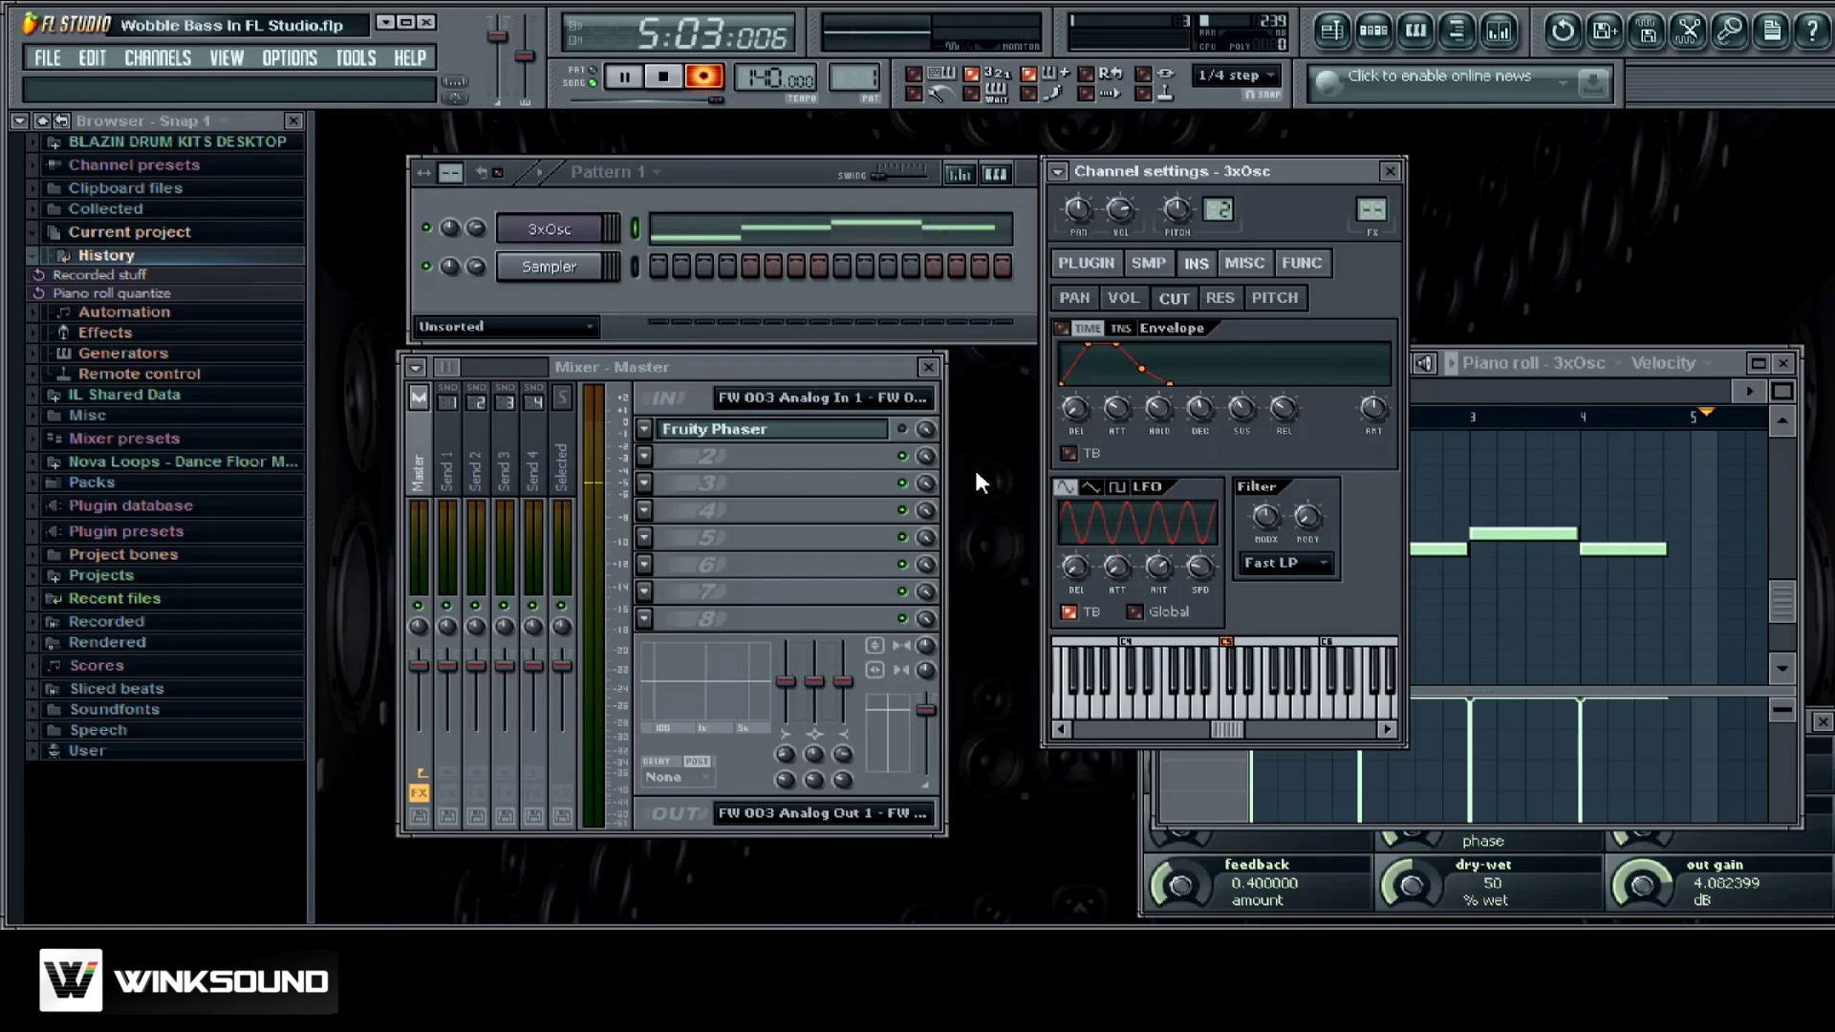
{"action": "key", "text": "space"}
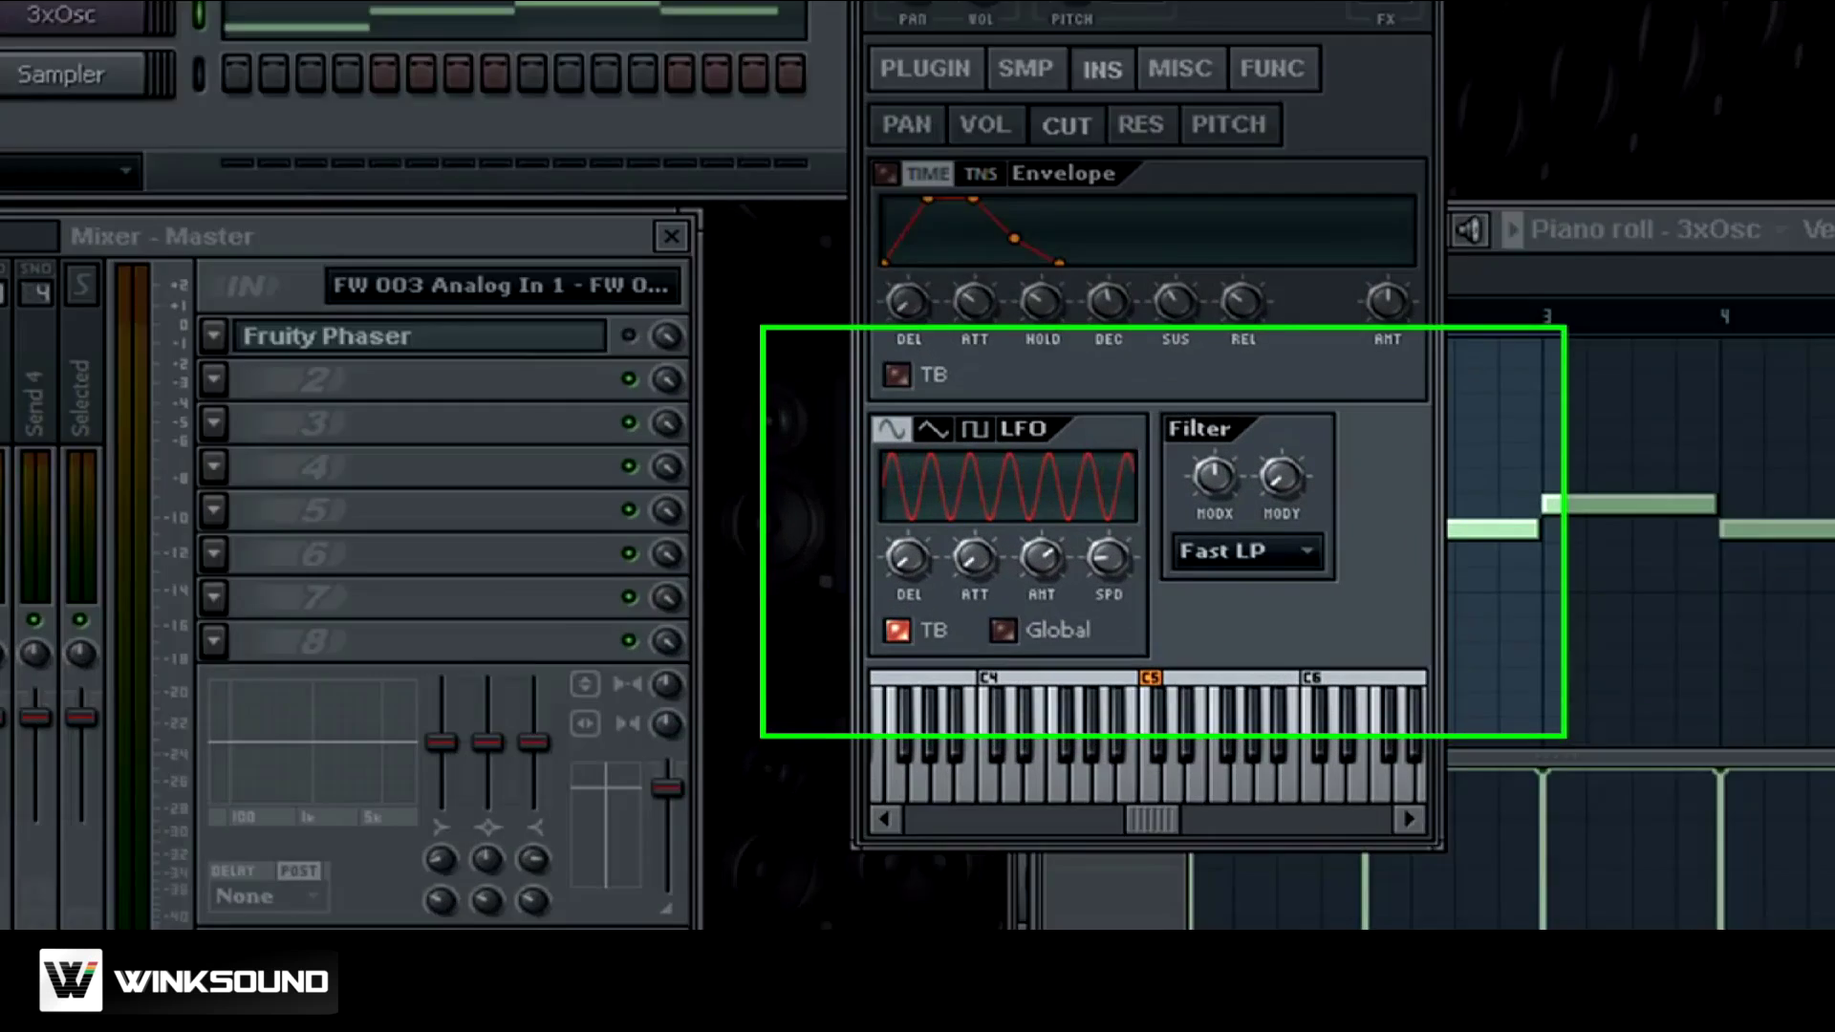